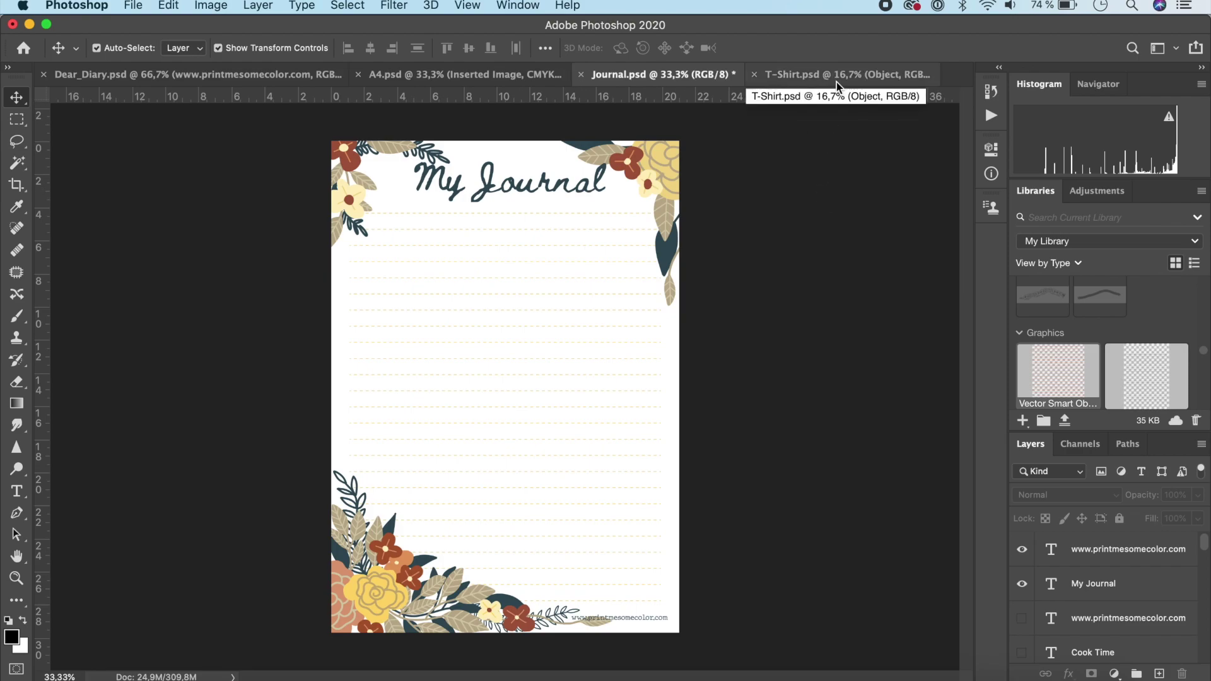
Inspect the grid design inside the T-shirt mockup's Layer 11111.psb, then close T-Shirt.psd.
left_click(837, 82)
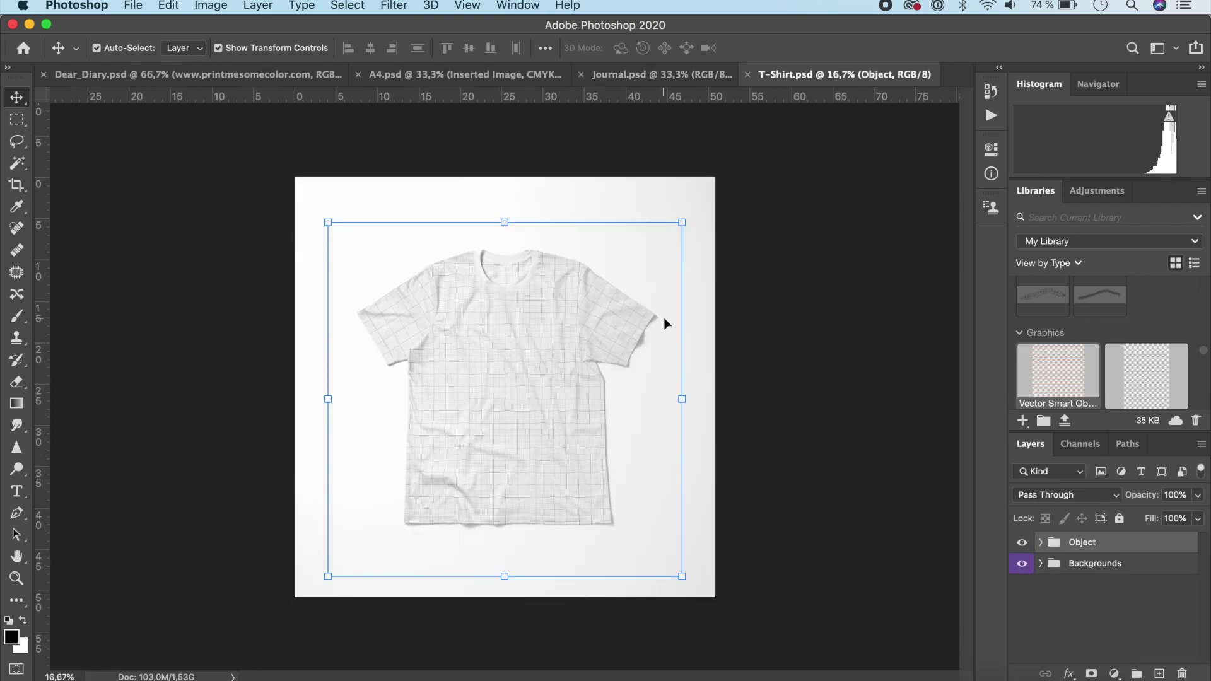
left_click(1040, 542)
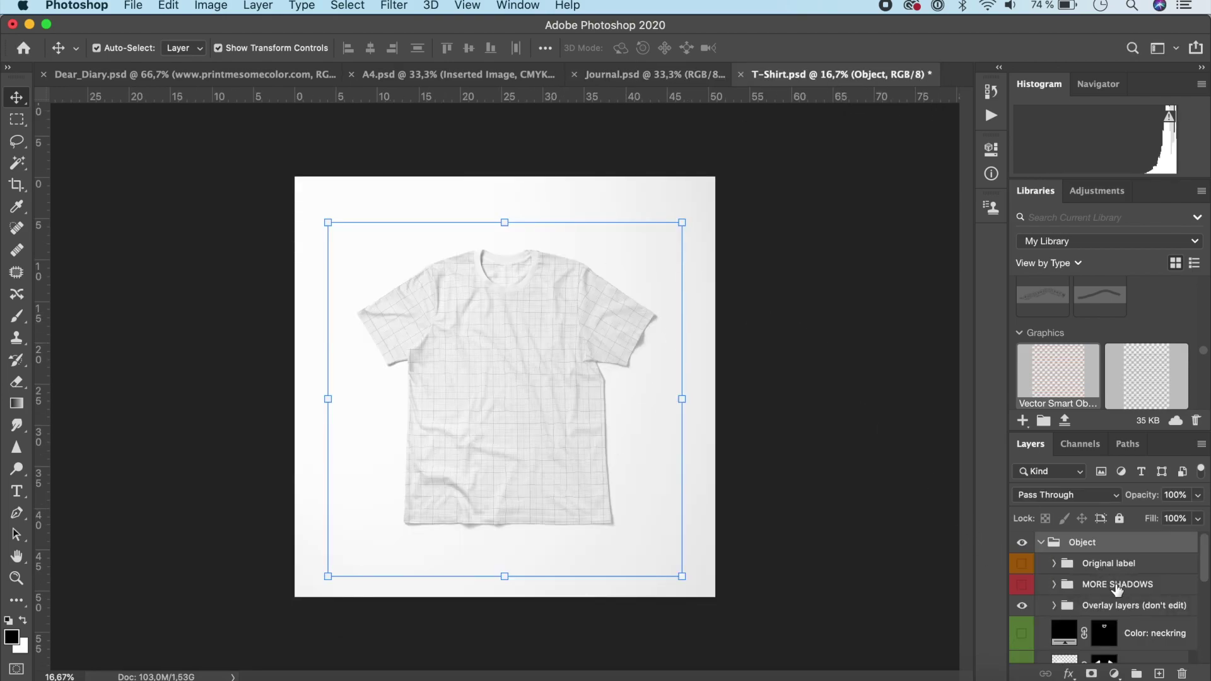
scroll(1117, 588, "down", 10)
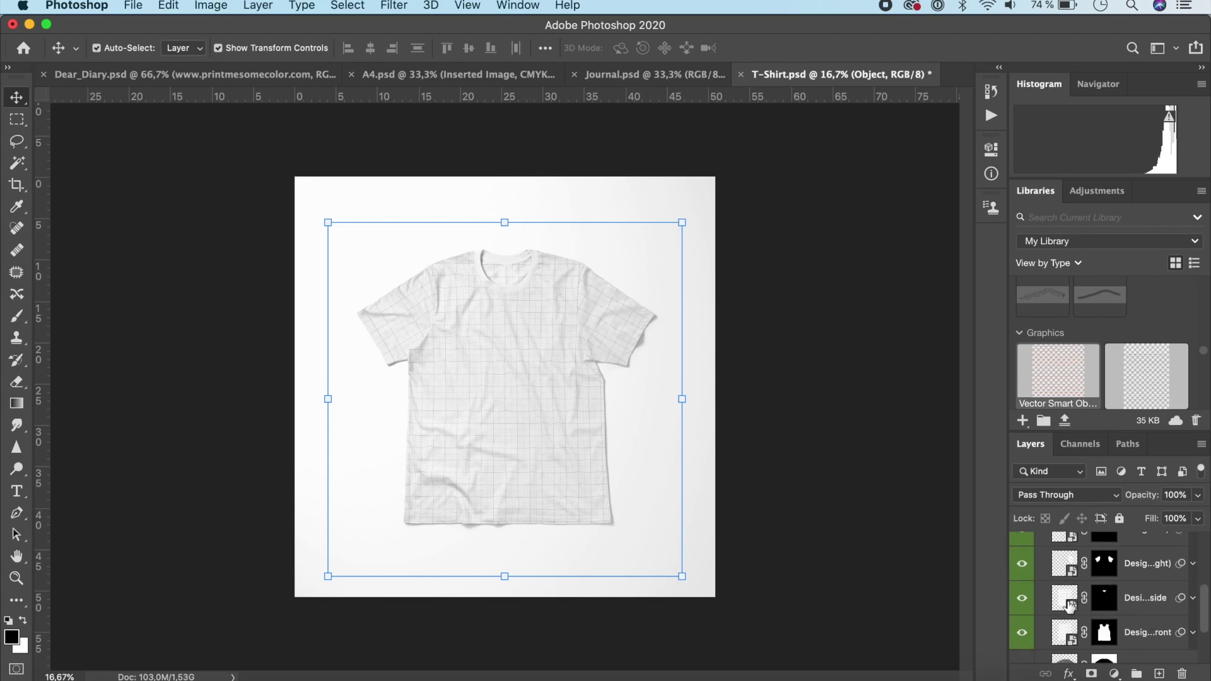
double_click(1068, 605)
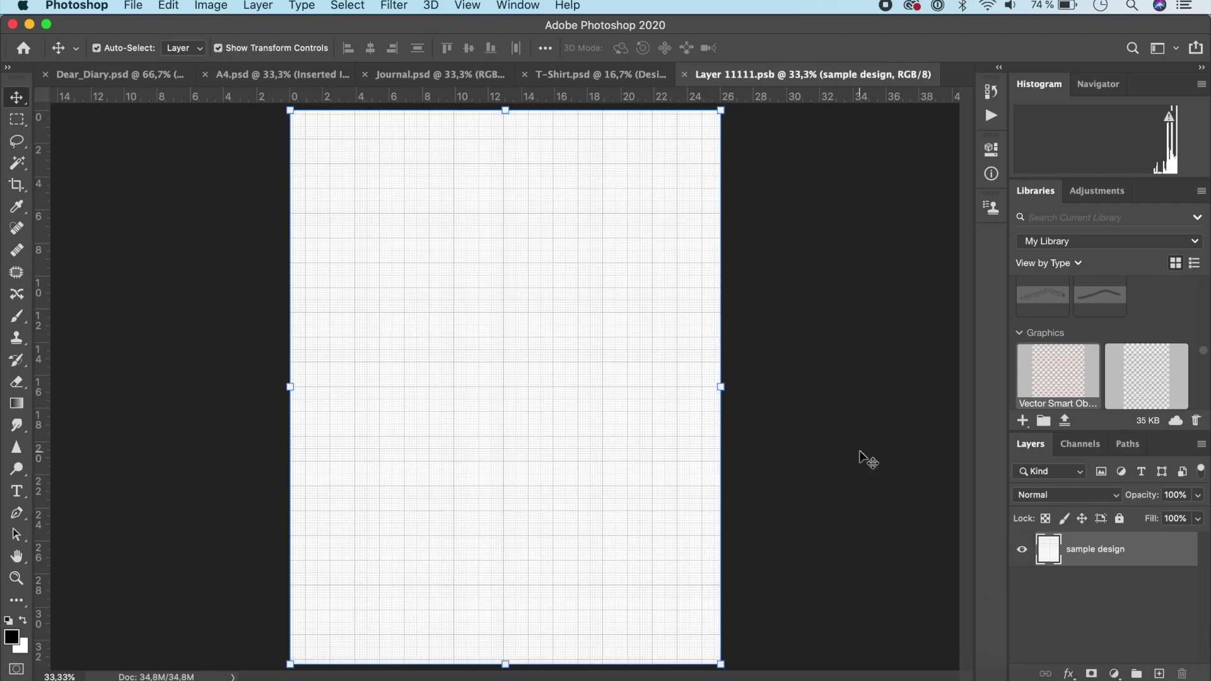
left_click(683, 74)
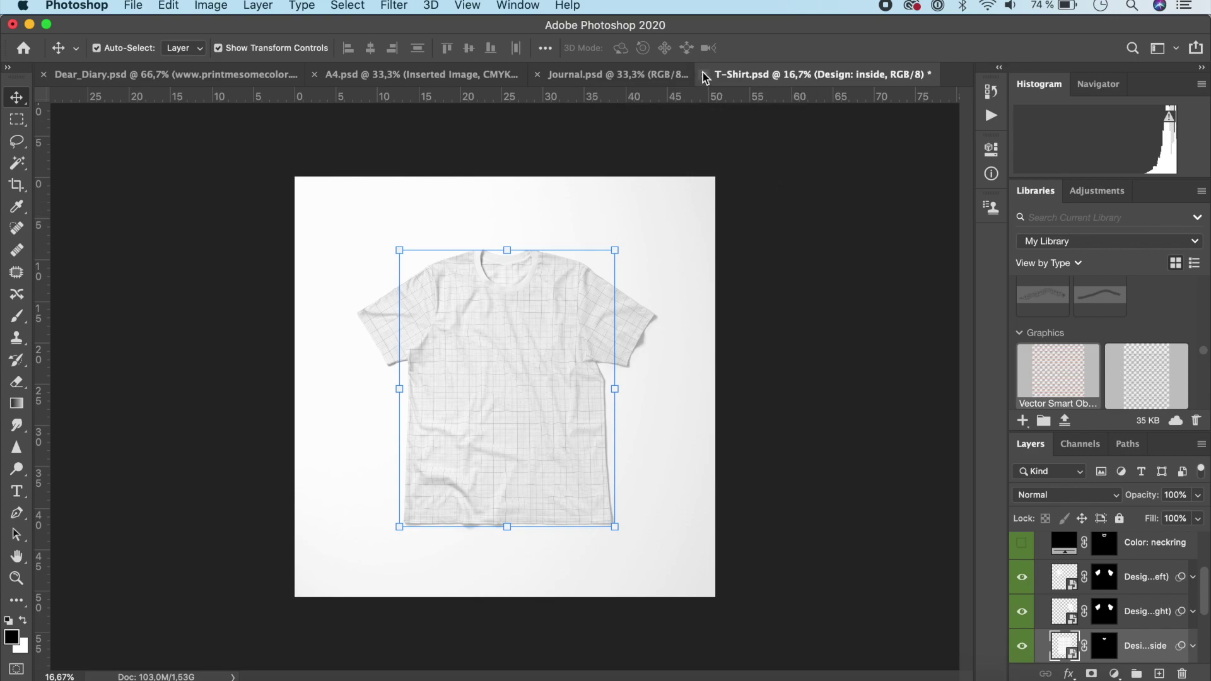
left_click(704, 75)
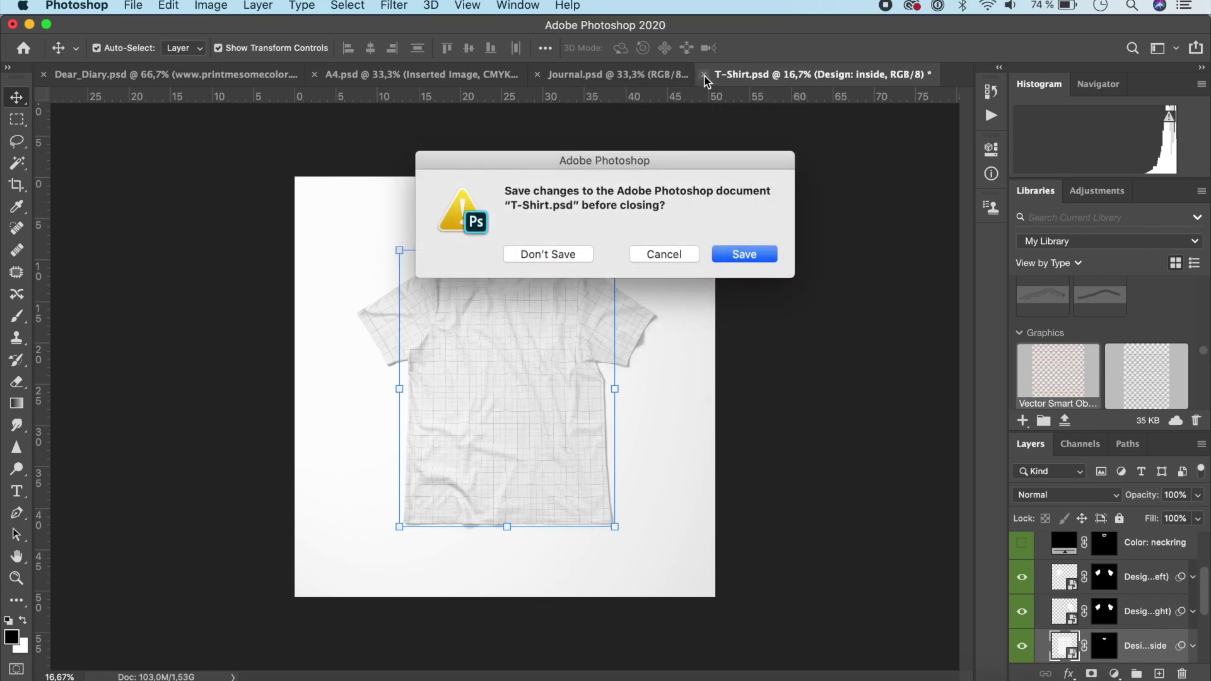
Discard T-Shirt.psd changes, look over the Recipe and Dear Diary pages, and return to Journal.psd.
left_click(580, 257)
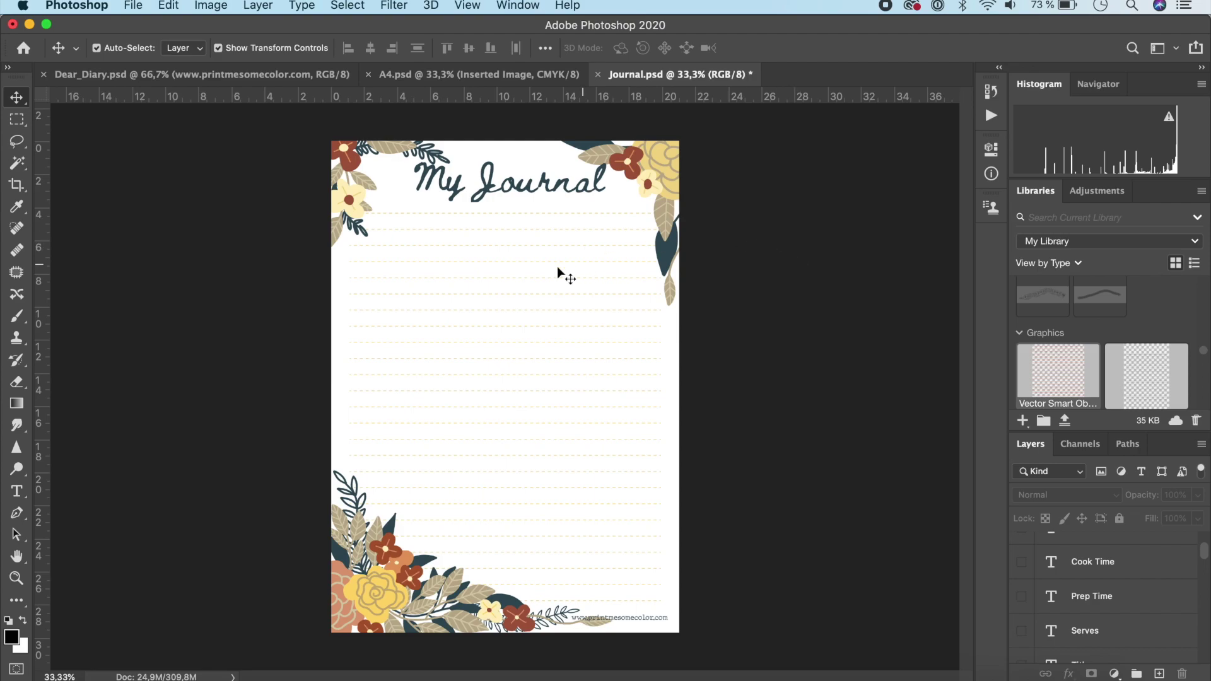
left_click(545, 74)
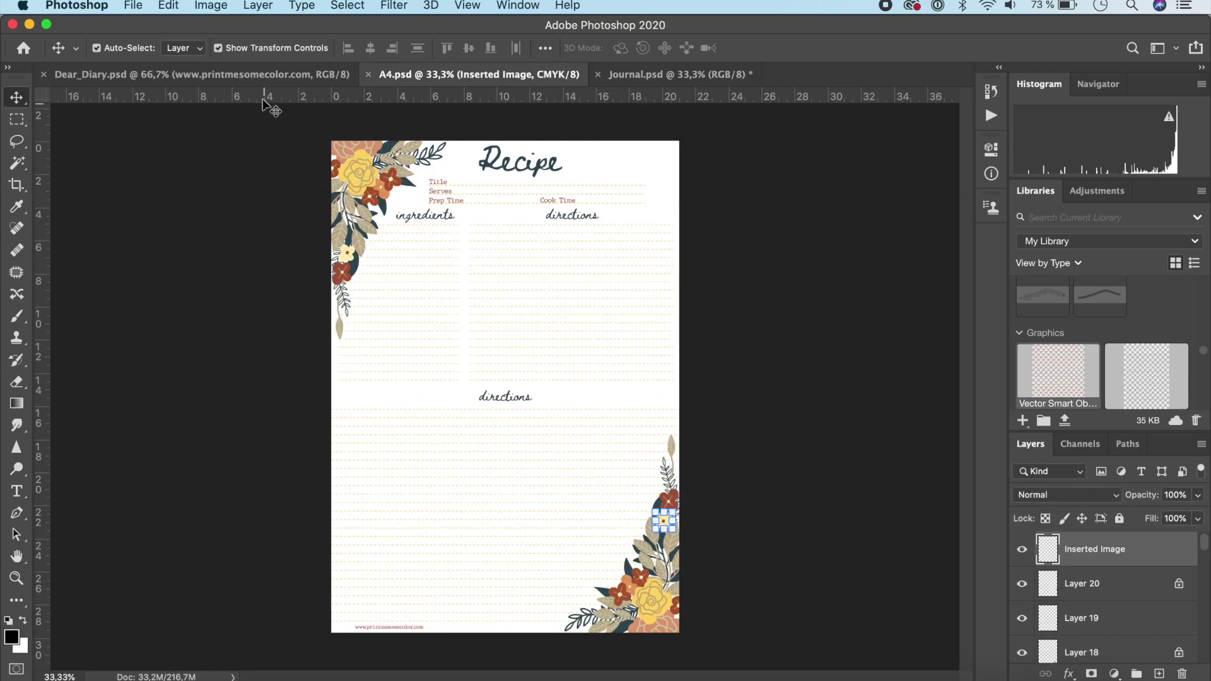
left_click(260, 74)
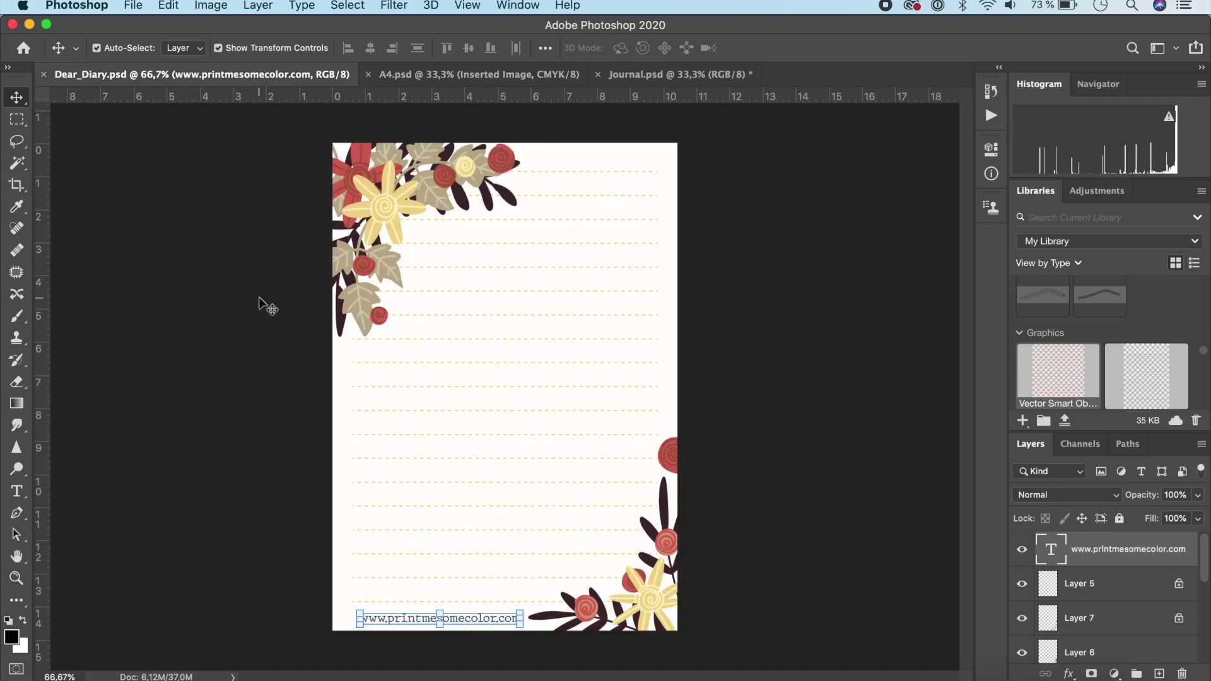
left_click(785, 418)
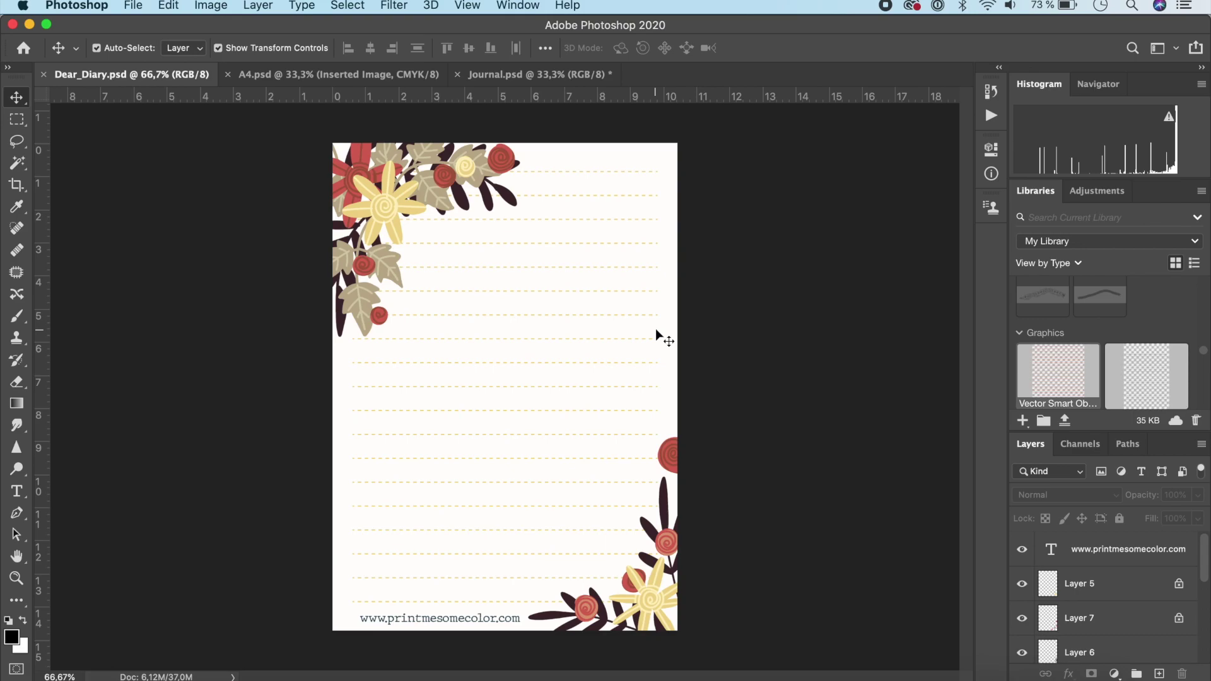
left_click(414, 77)
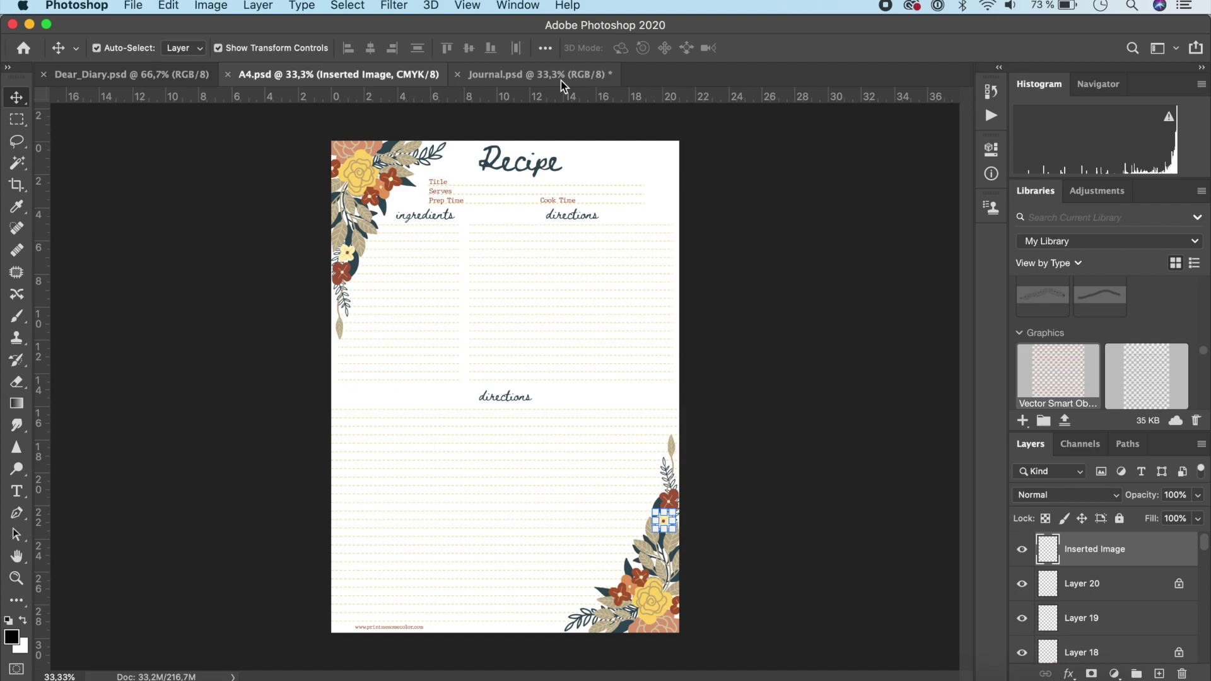
left_click(561, 80)
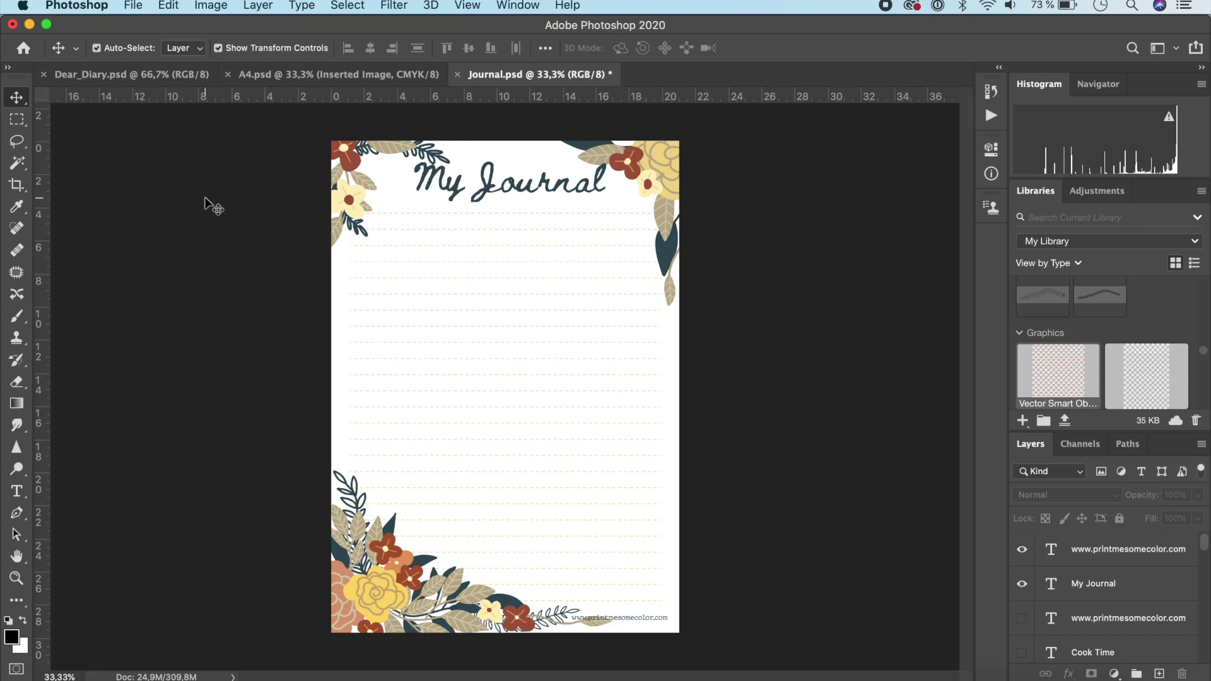
Start a File > Place Linked to browse the smart objects folder.
left_click(131, 6)
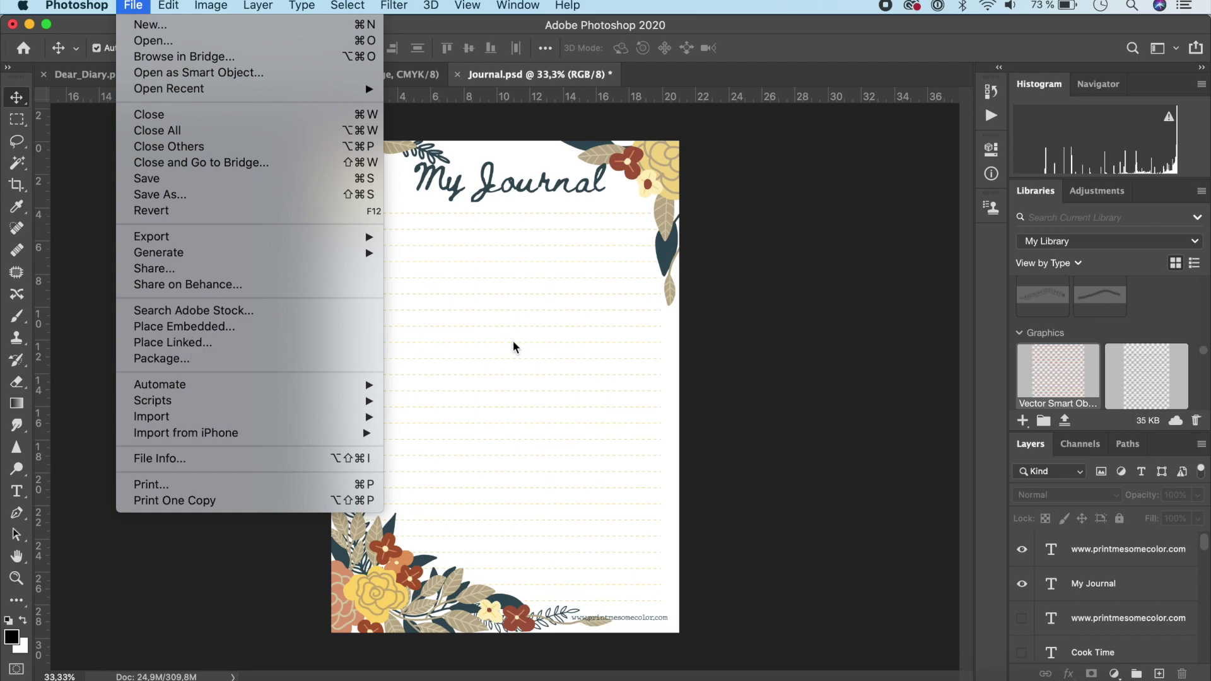
left_click(292, 353)
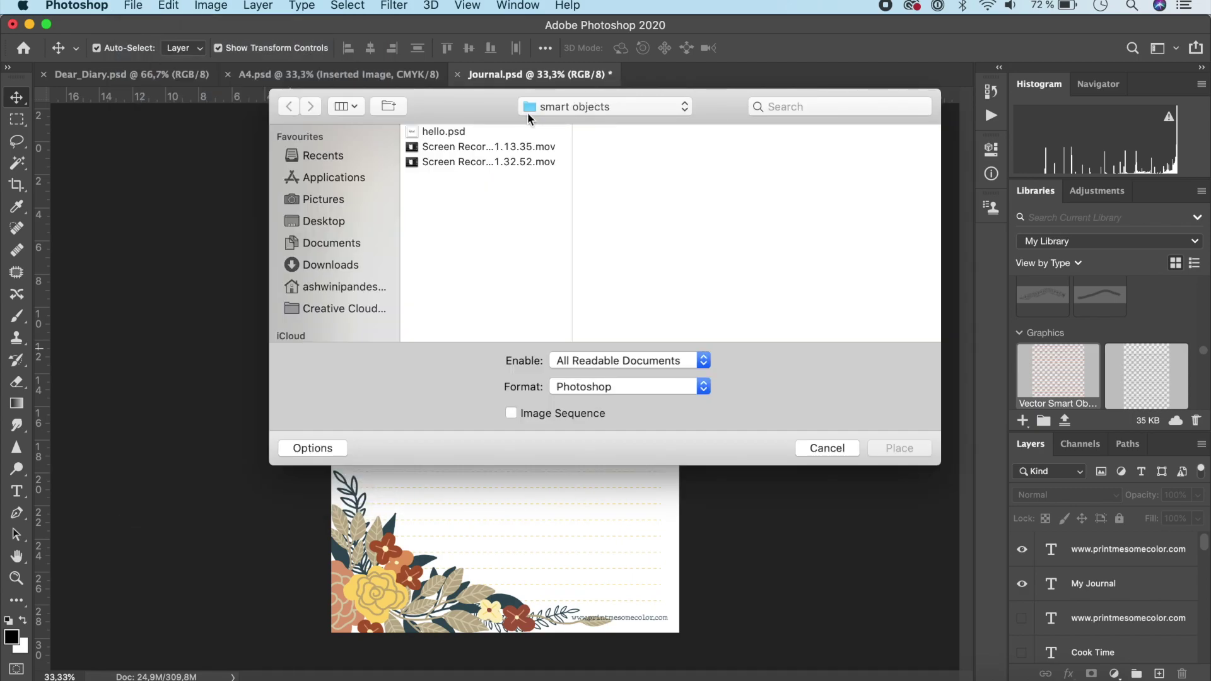
Place hello.psd as a linked layer at the journal page's top-left, below the title.
left_click(452, 129)
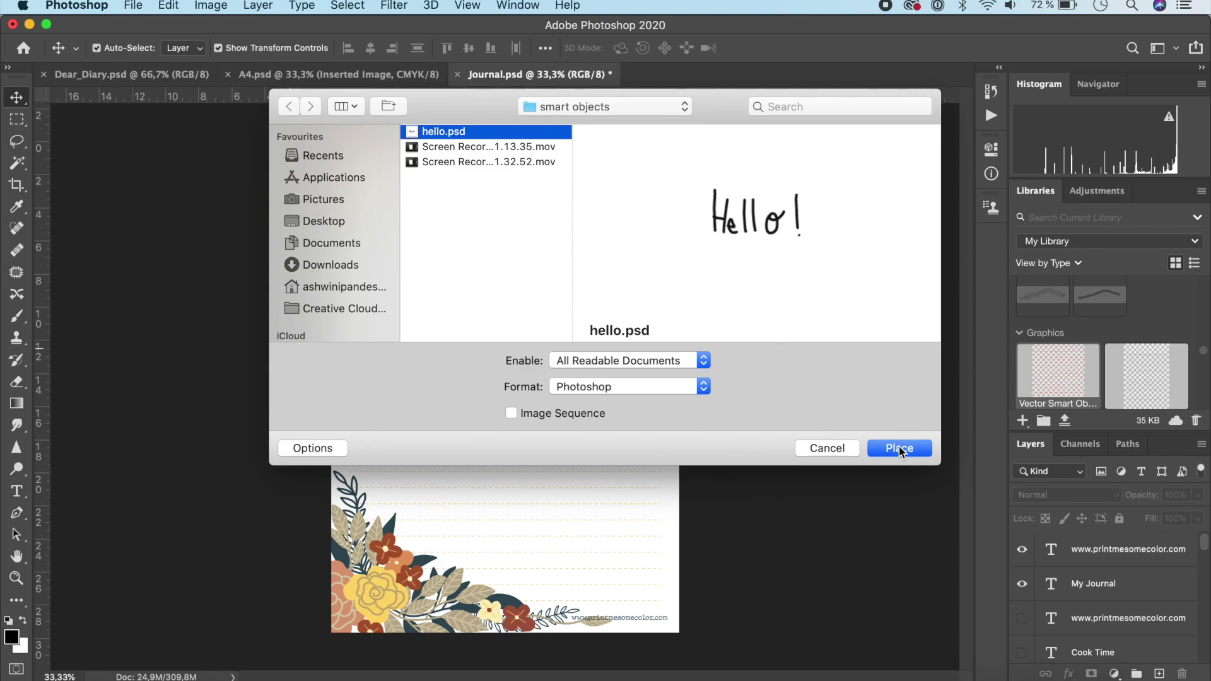
left_click(899, 448)
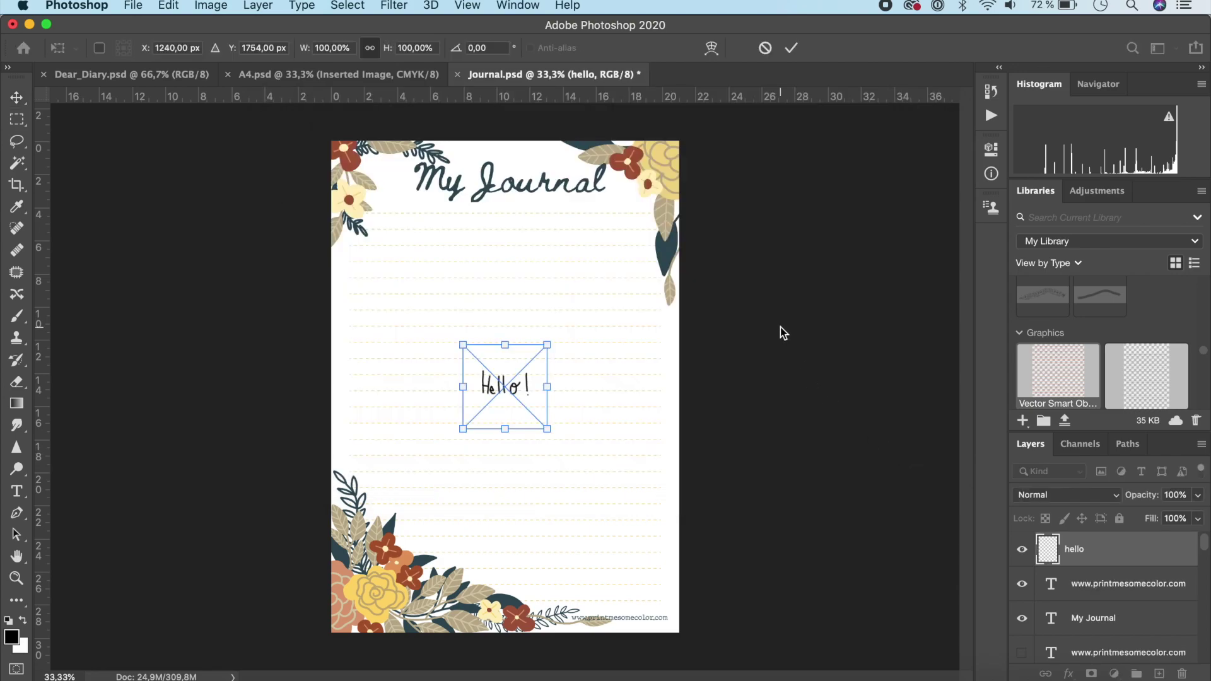
left_click_drag(520, 396, 421, 220)
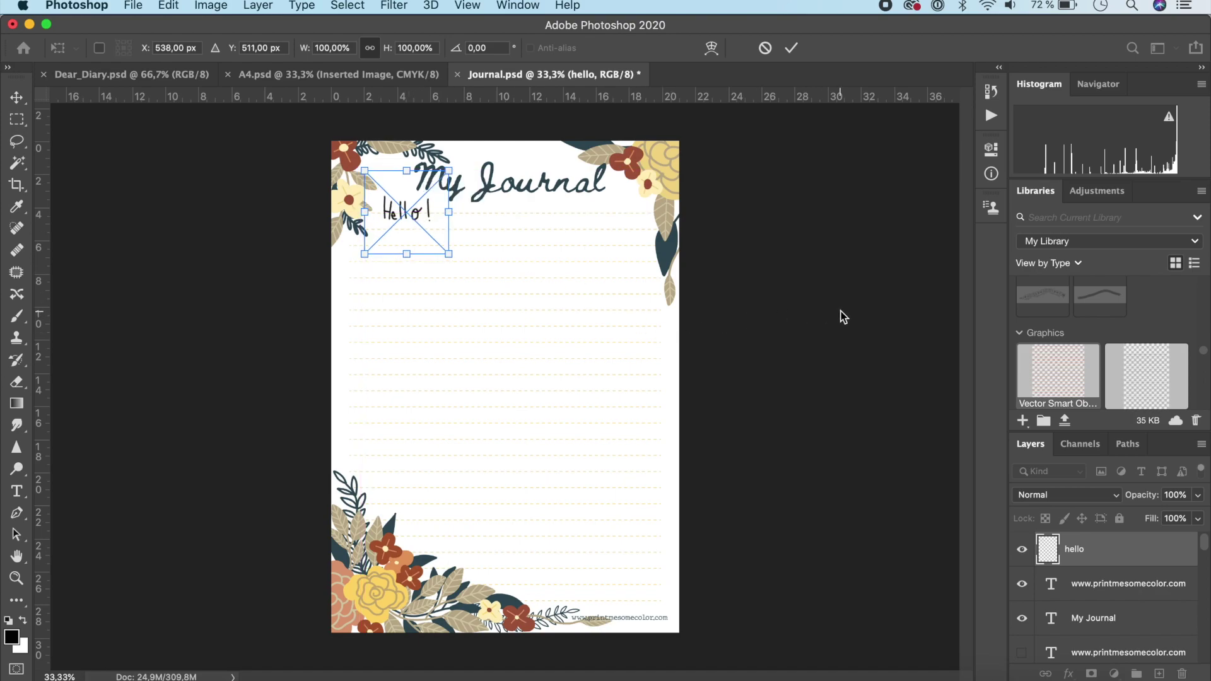
key("Return")
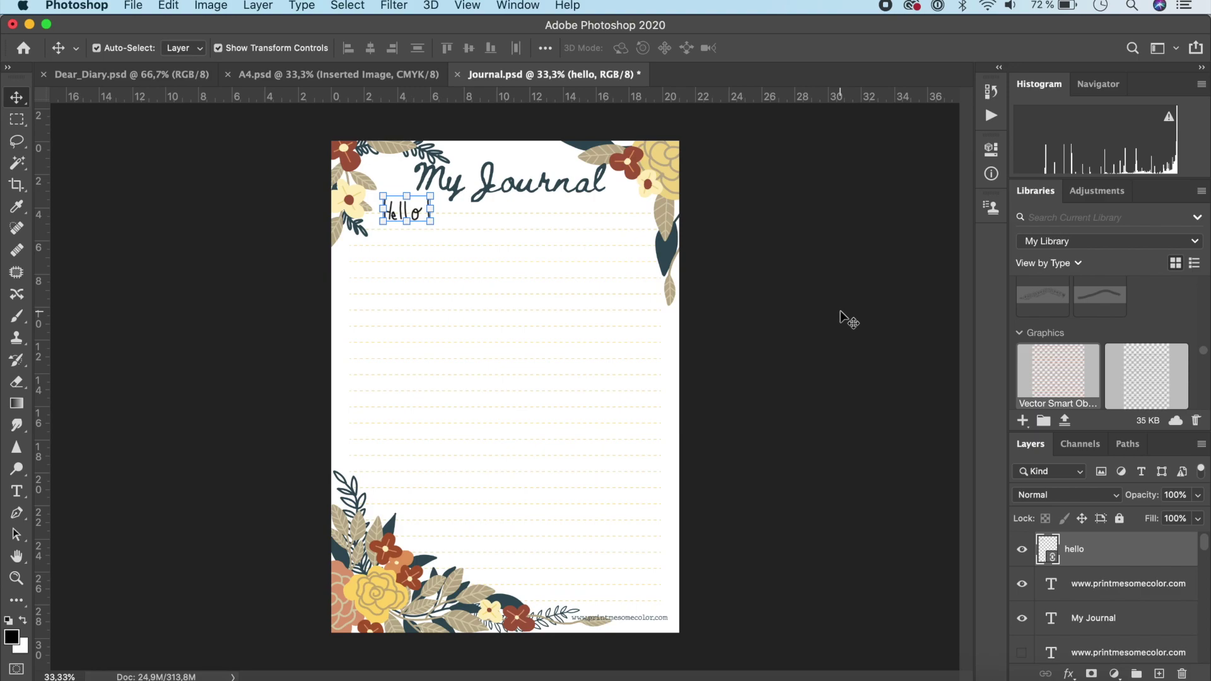
left_click(840, 310)
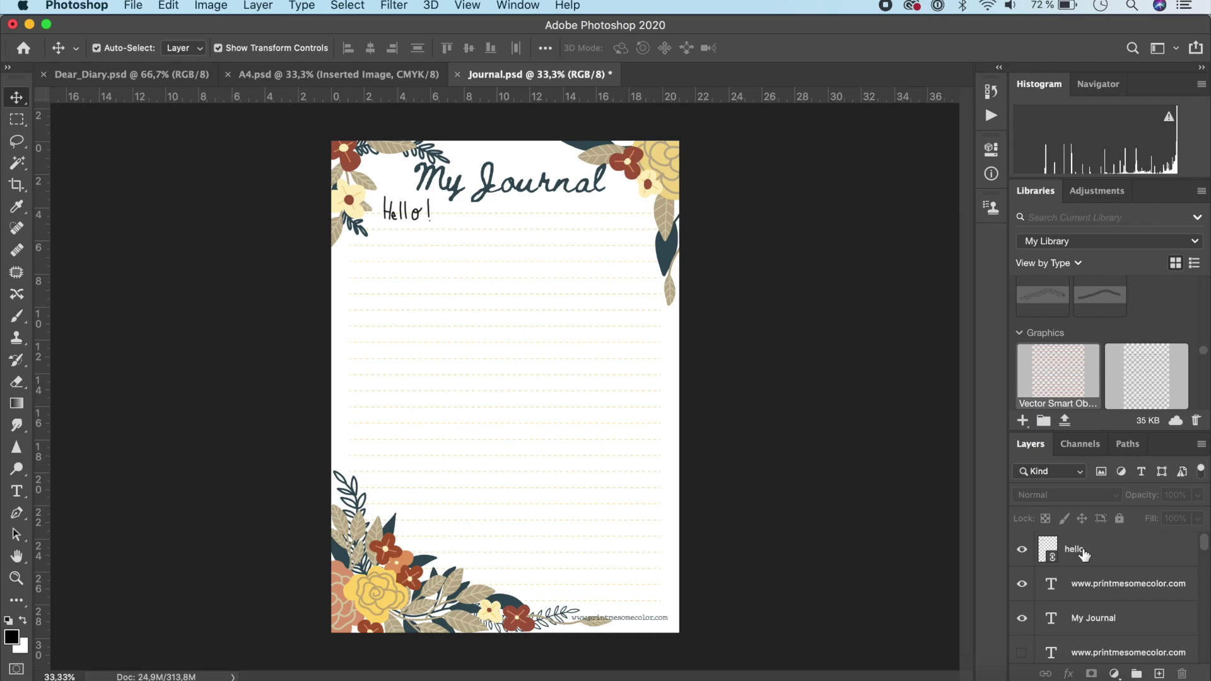
Open the hello smart object's source file for editing.
left_click(524, 5)
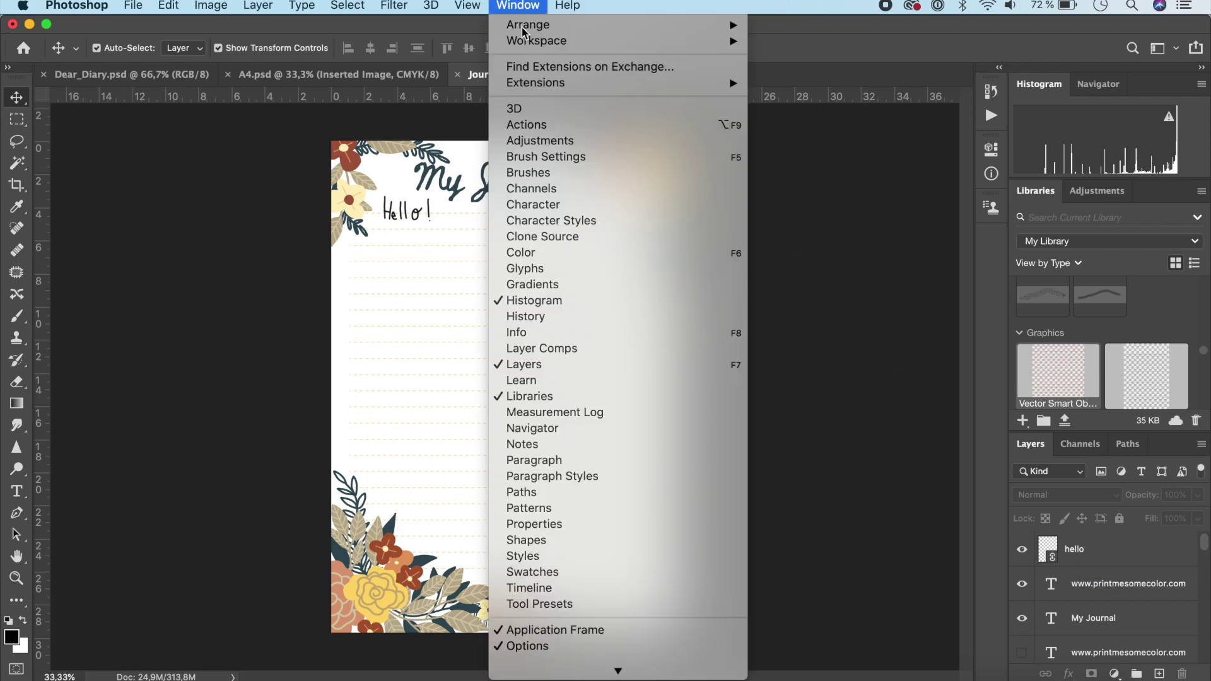
left_click(833, 427)
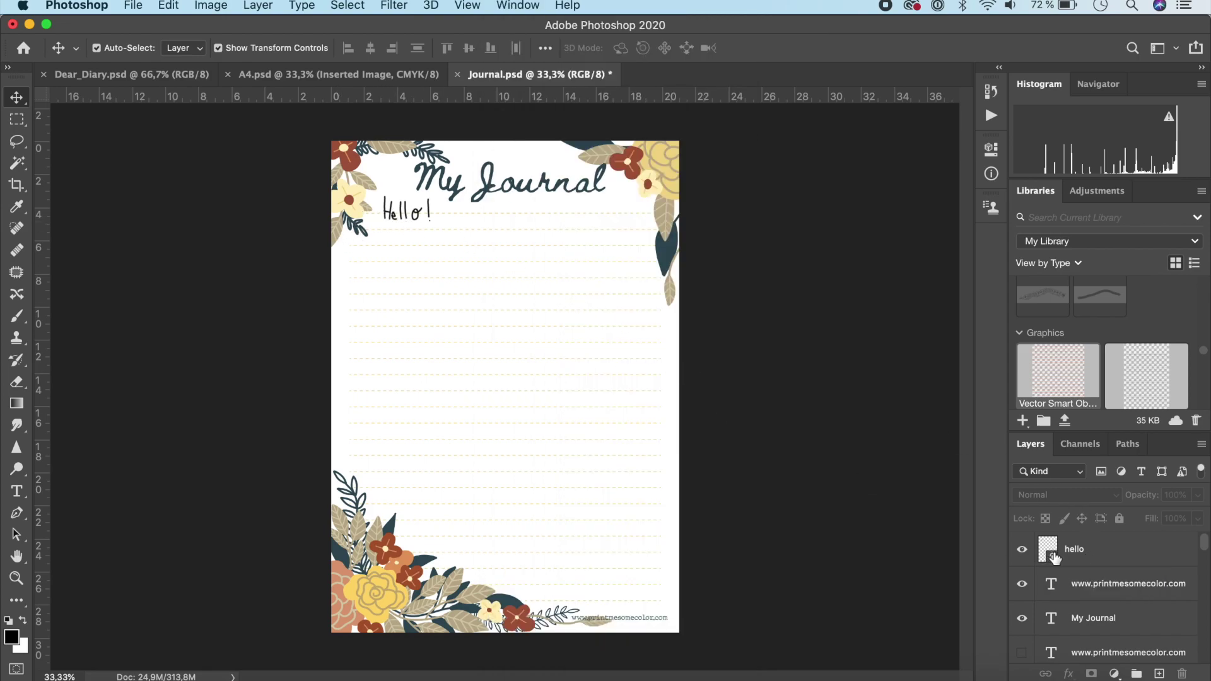
double_click(1053, 558)
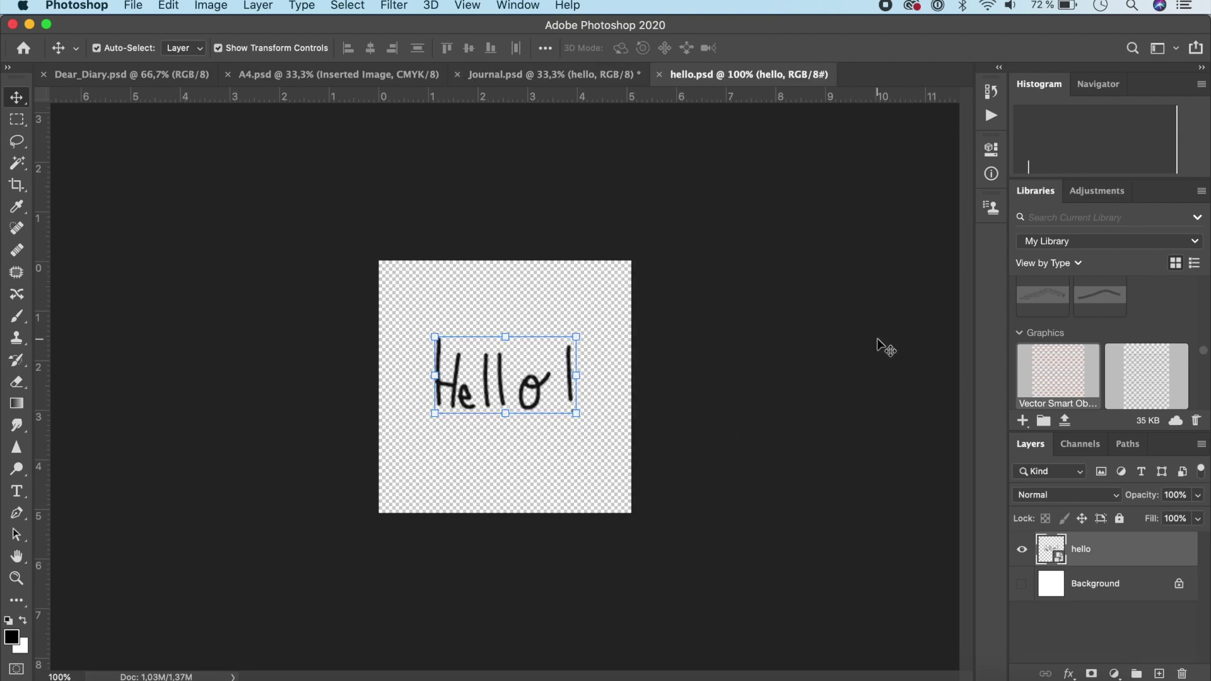
Add a Hue/Saturation adjustment to hello.psd with Master Lightness +41 for grey Hello! lettering.
left_click(1097, 191)
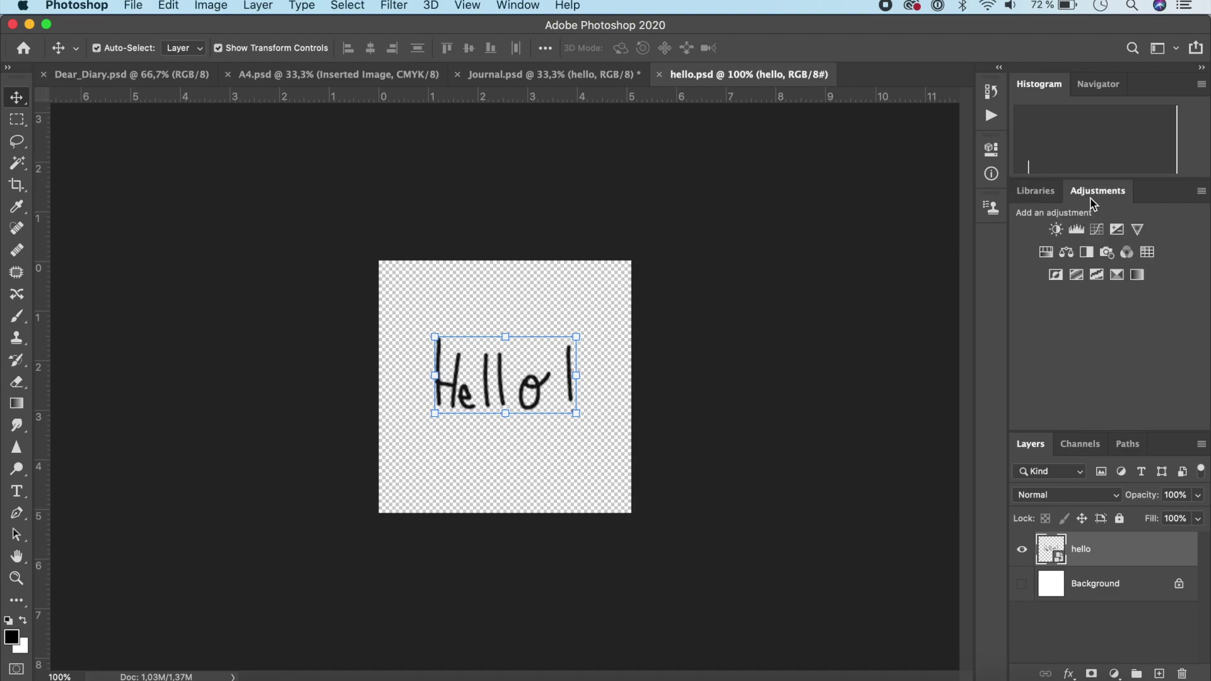
left_click(531, 5)
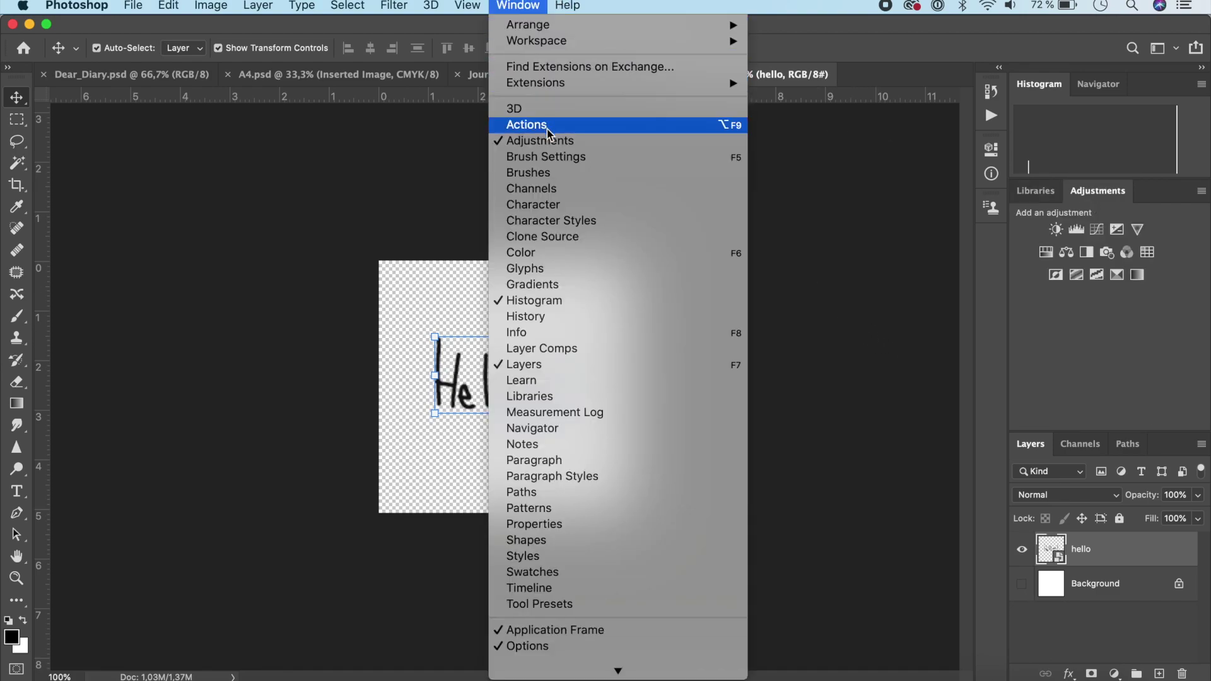
left_click(1046, 253)
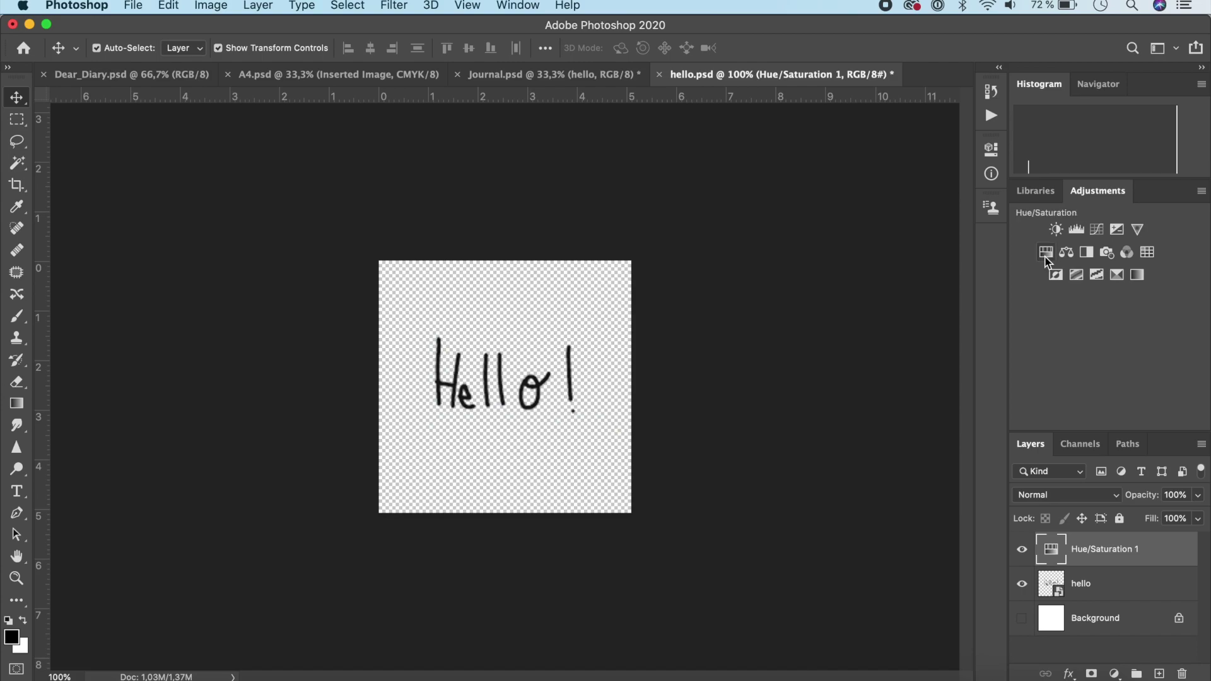
left_click(1045, 252)
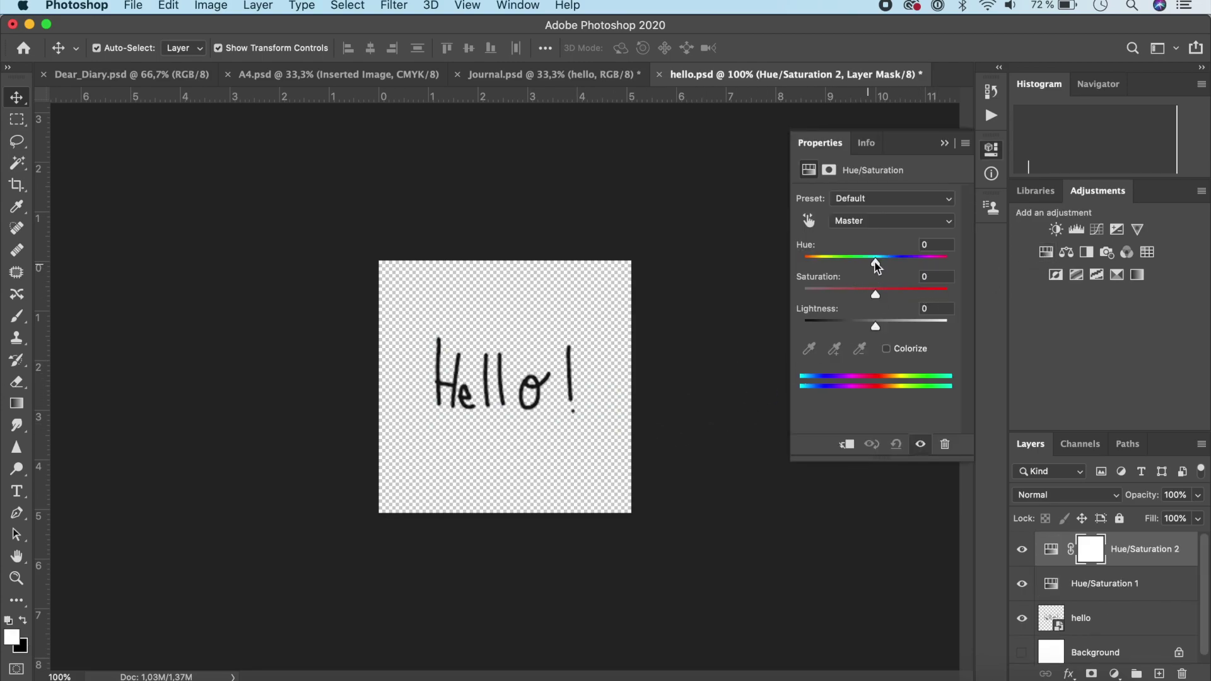
left_click(890, 223)
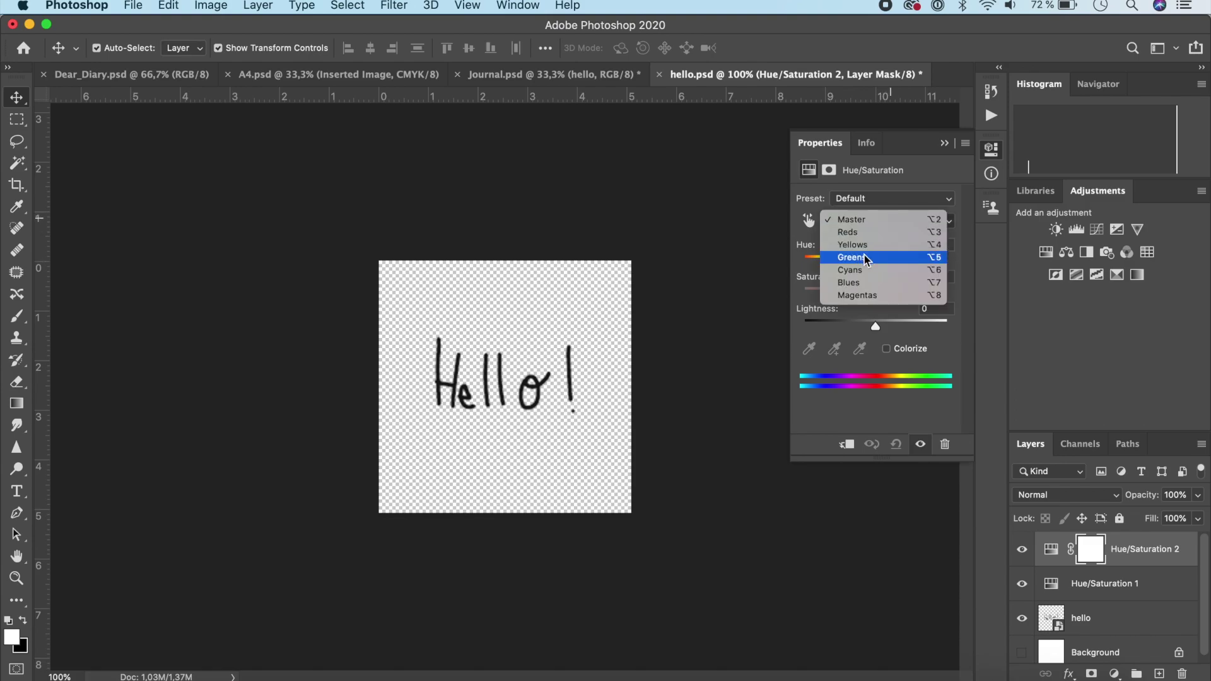
left_click(952, 351)
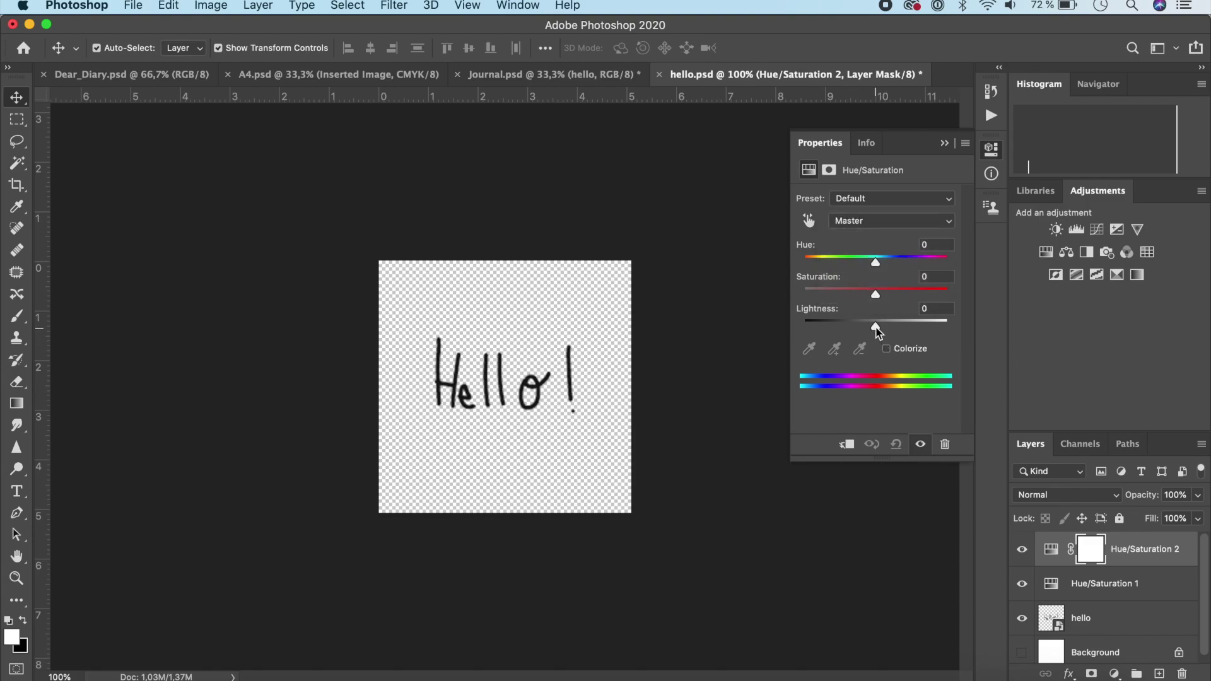
left_click_drag(876, 326, 906, 325)
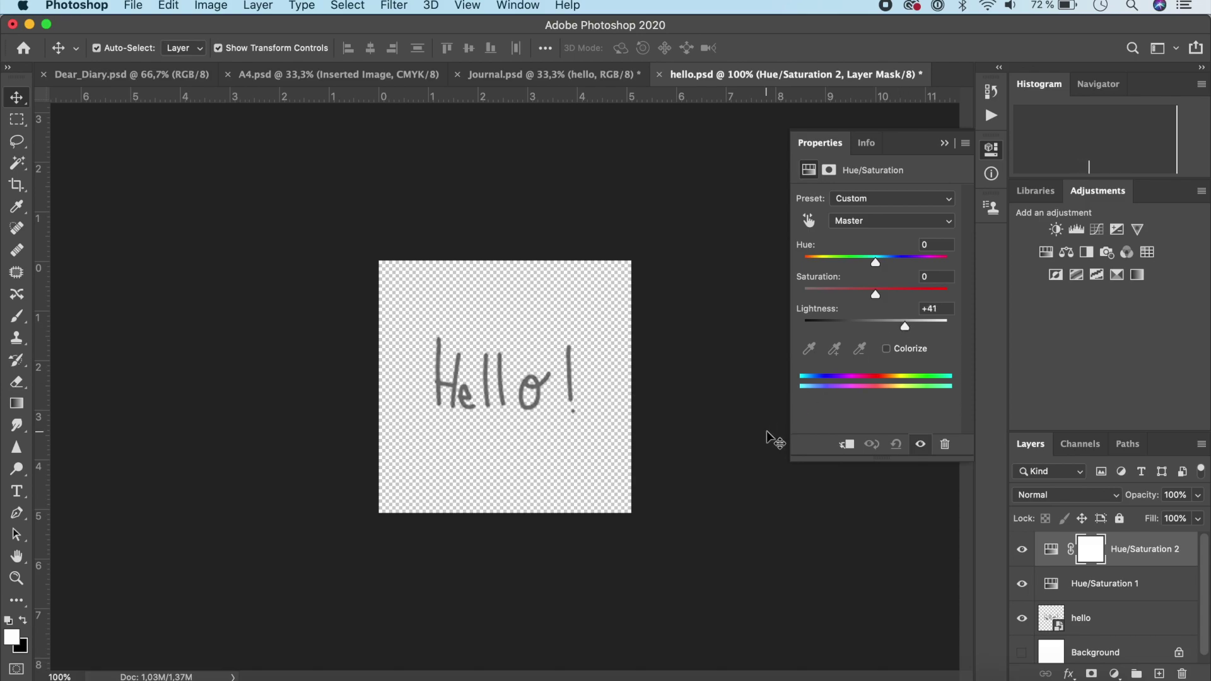
left_click(945, 144)
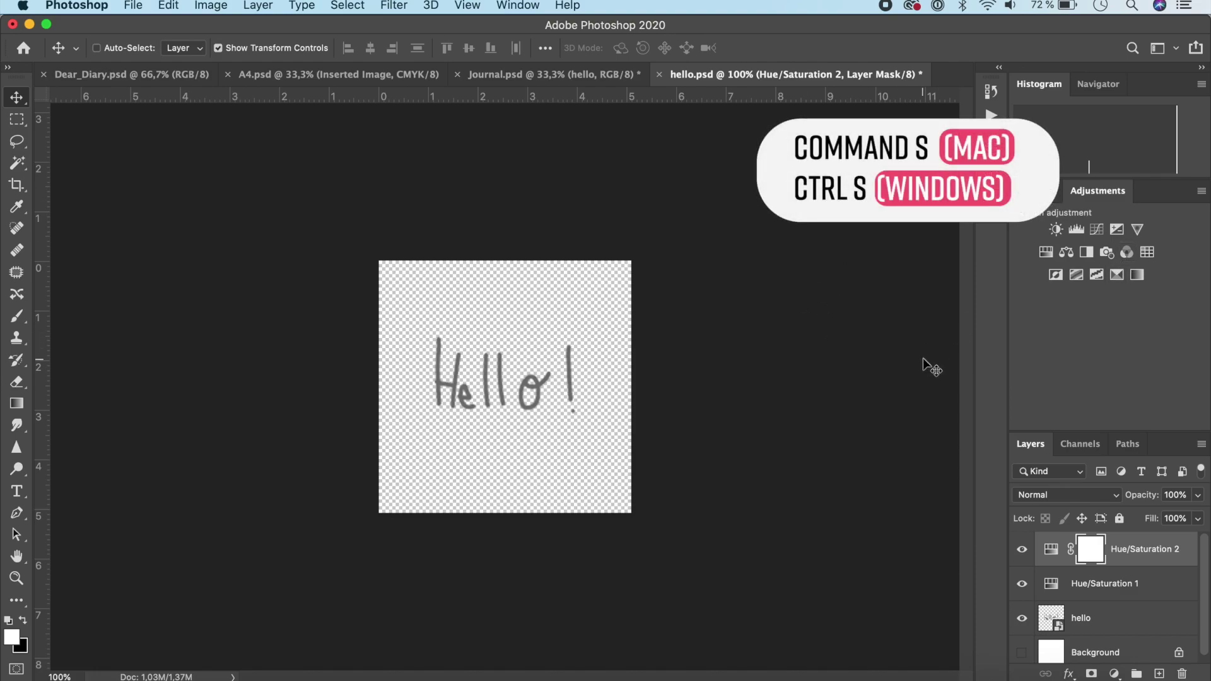
Save hello.psd and confirm the journal page's linked Hello! turned lighter grey.
key("super+s")
left_click(549, 75)
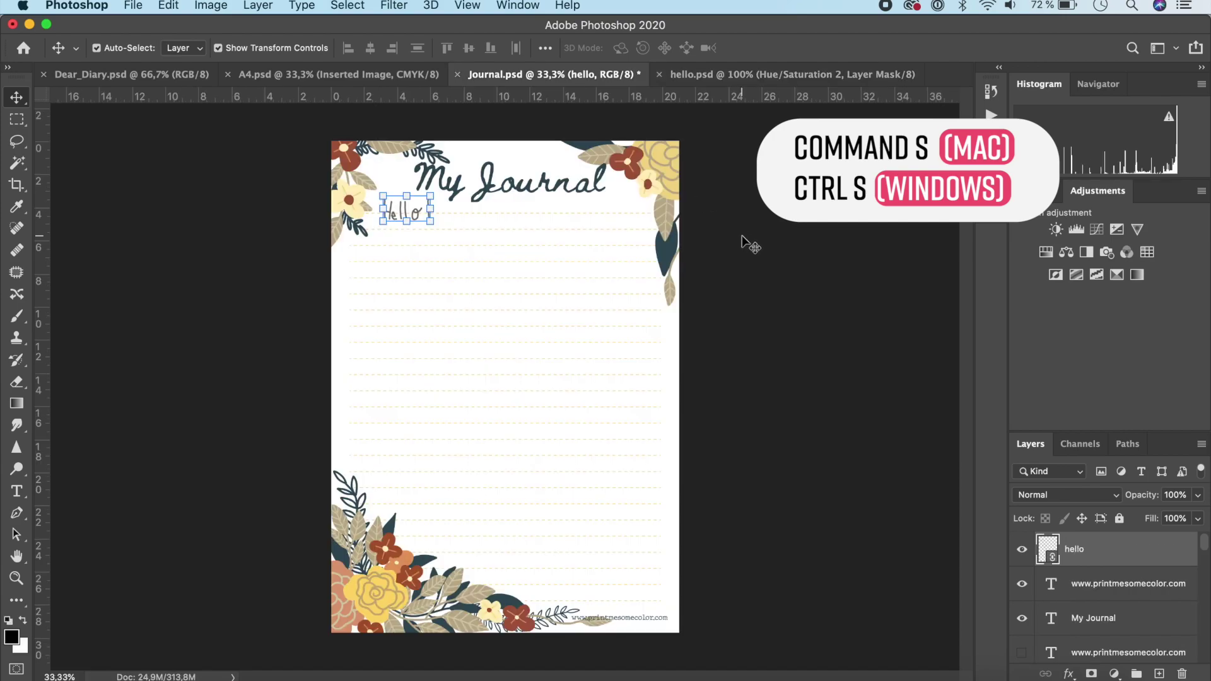
left_click(501, 262)
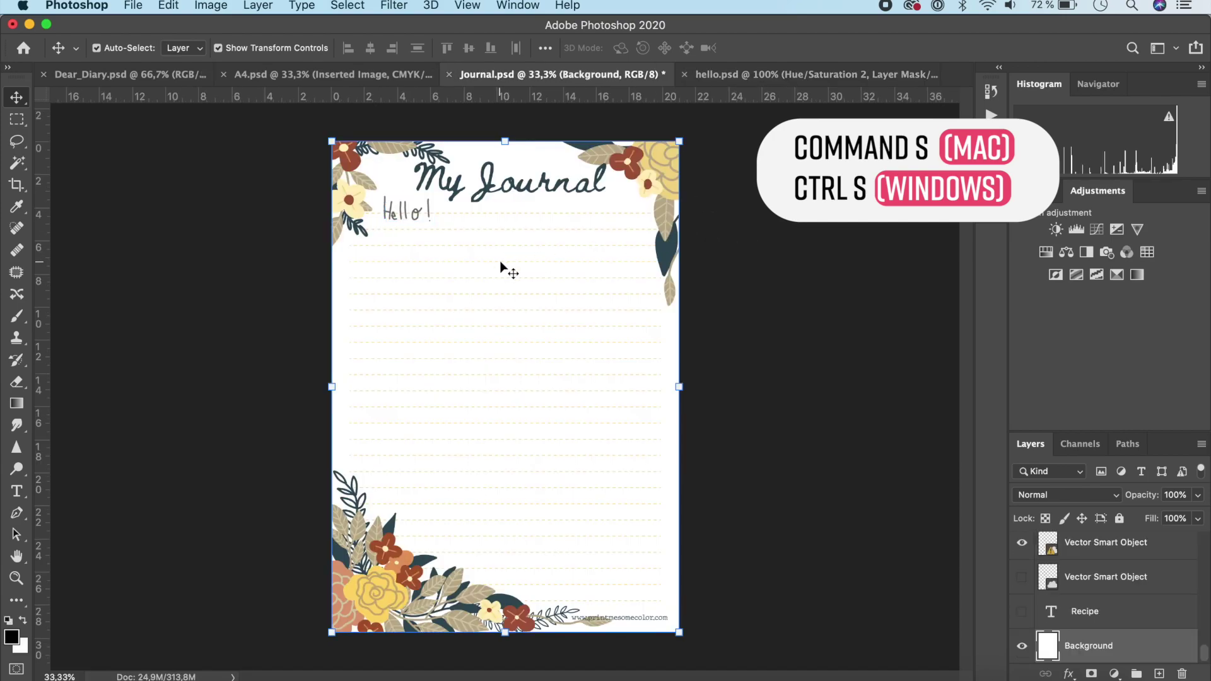
left_click(803, 350)
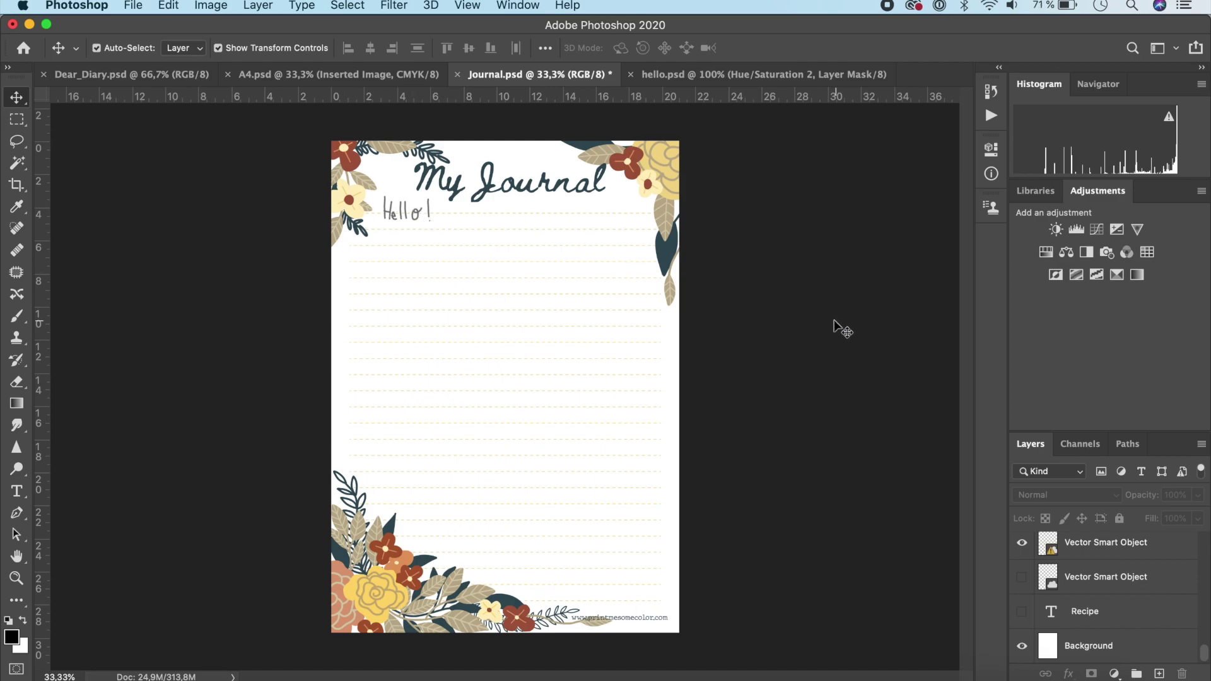
left_click(176, 78)
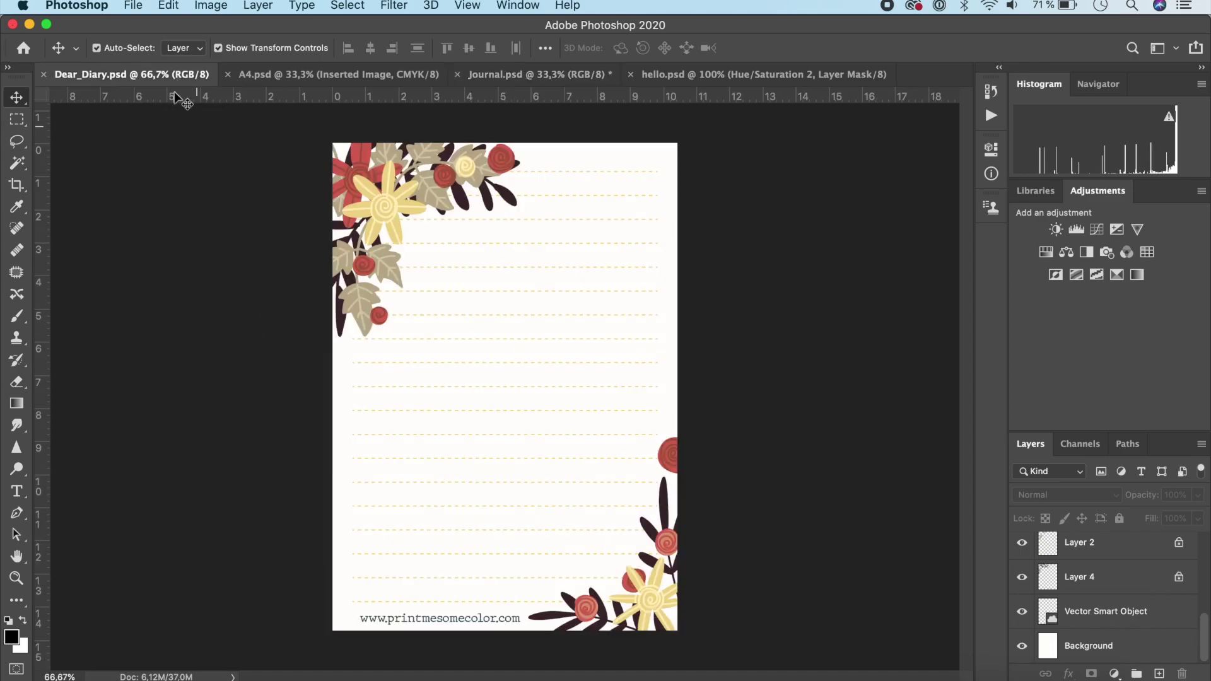
Place hello.psd linked into Dear_Diary, scaled to about 70% at the page's upper right.
left_click(134, 6)
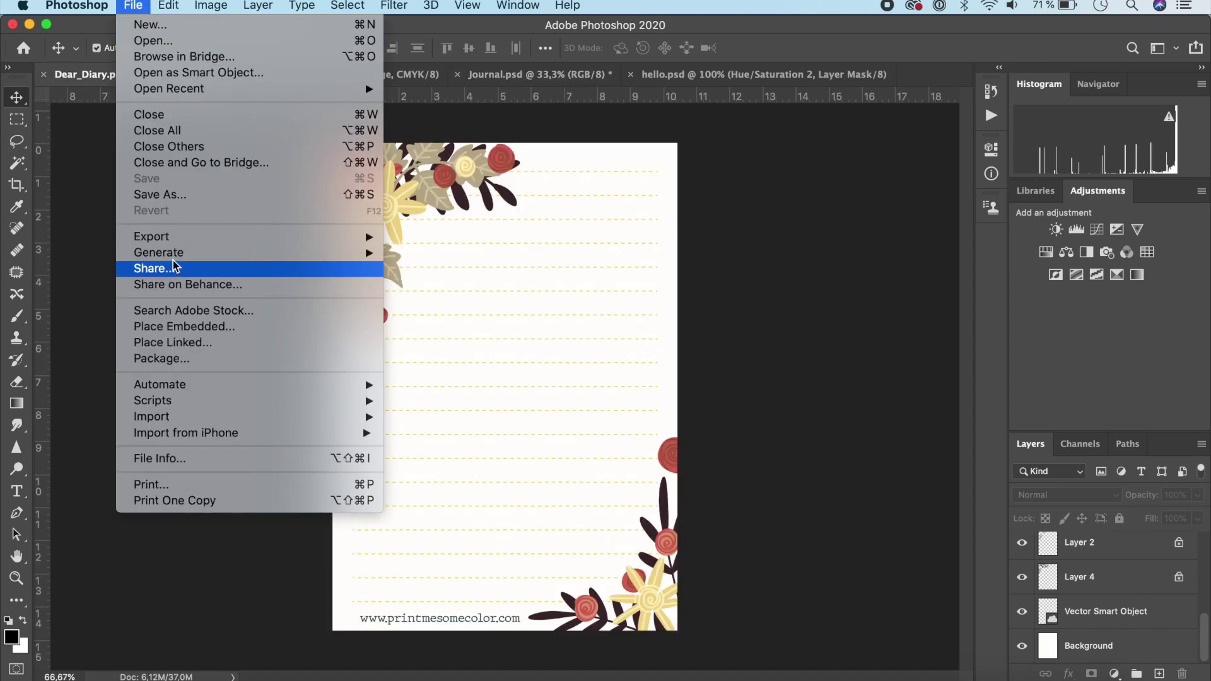
left_click(172, 342)
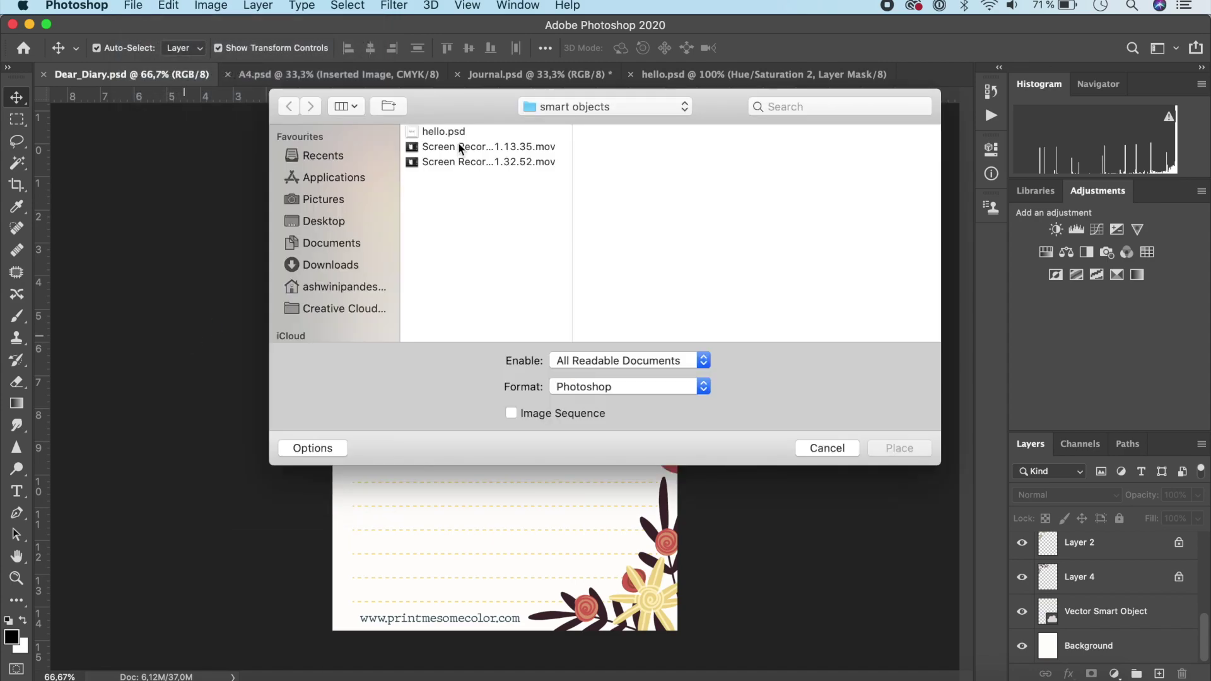
left_click(444, 130)
left_click(908, 448)
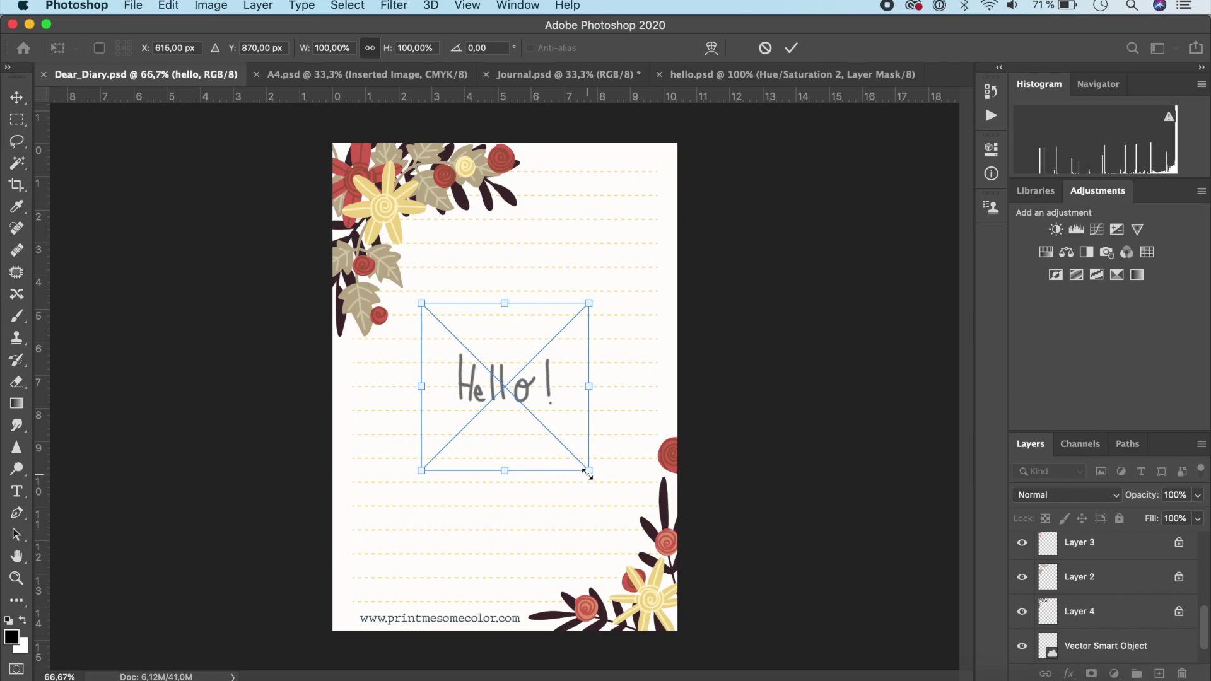
left_click_drag(588, 471, 521, 441)
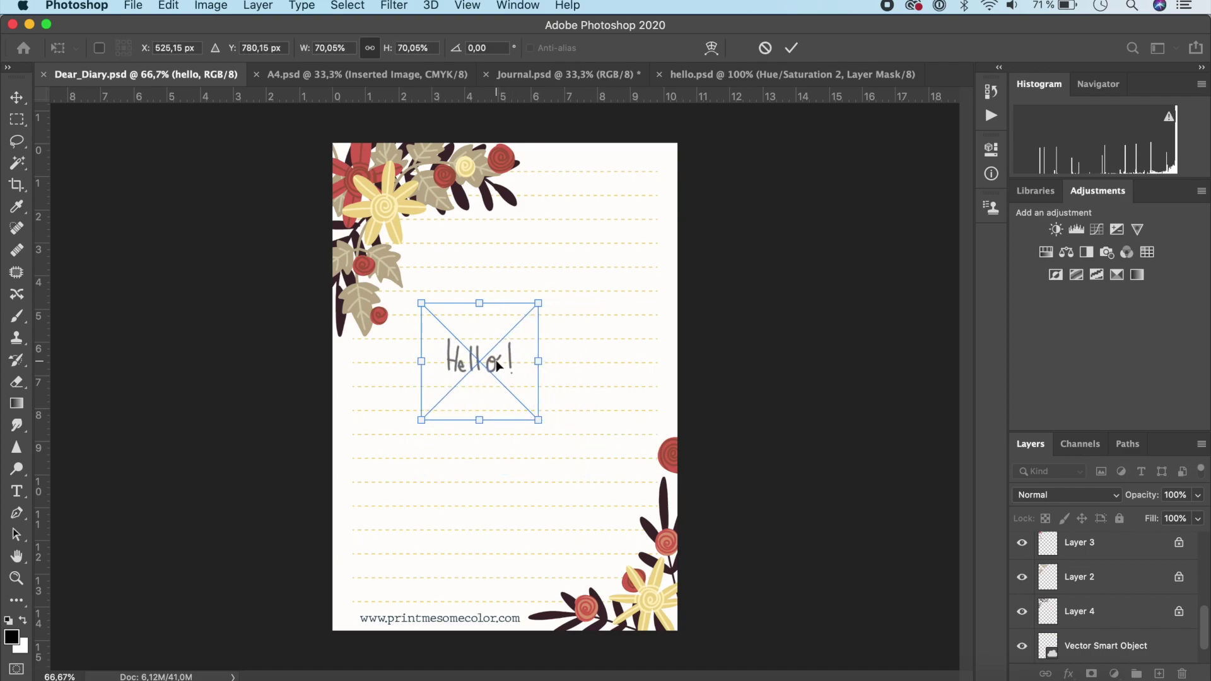
left_click_drag(494, 366, 591, 189)
key("Return")
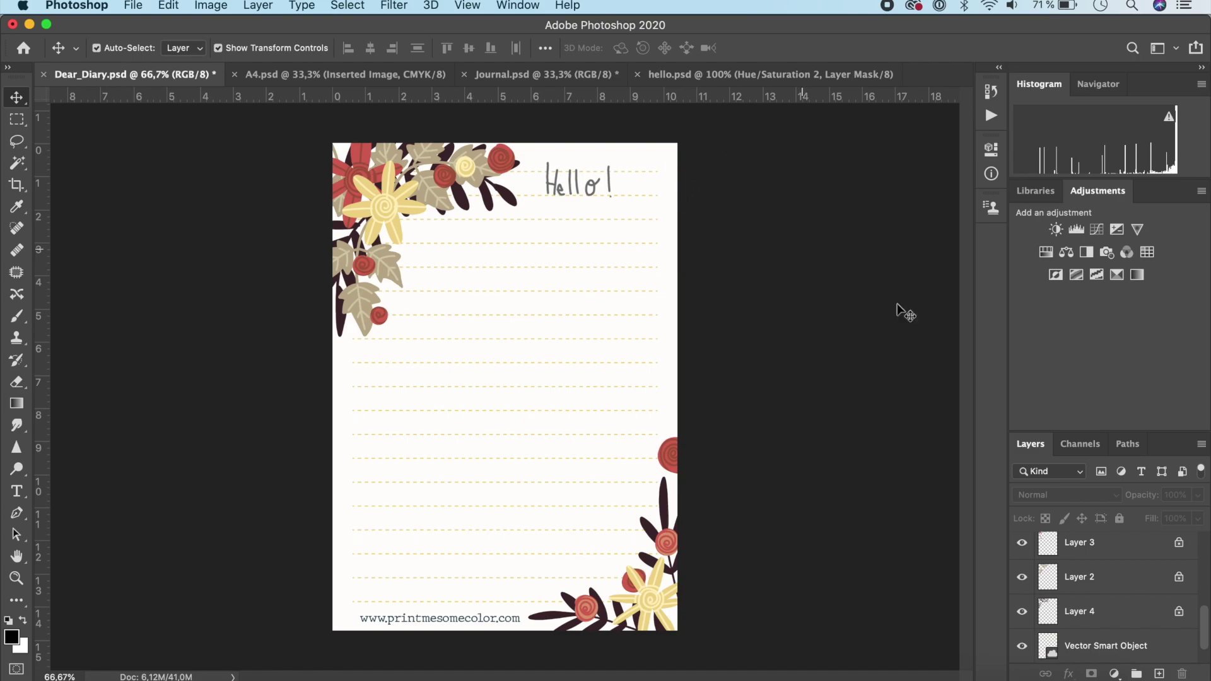
Close hello.psd and reopen it from the hello smart object on the journal page.
left_click(637, 74)
left_click(571, 79)
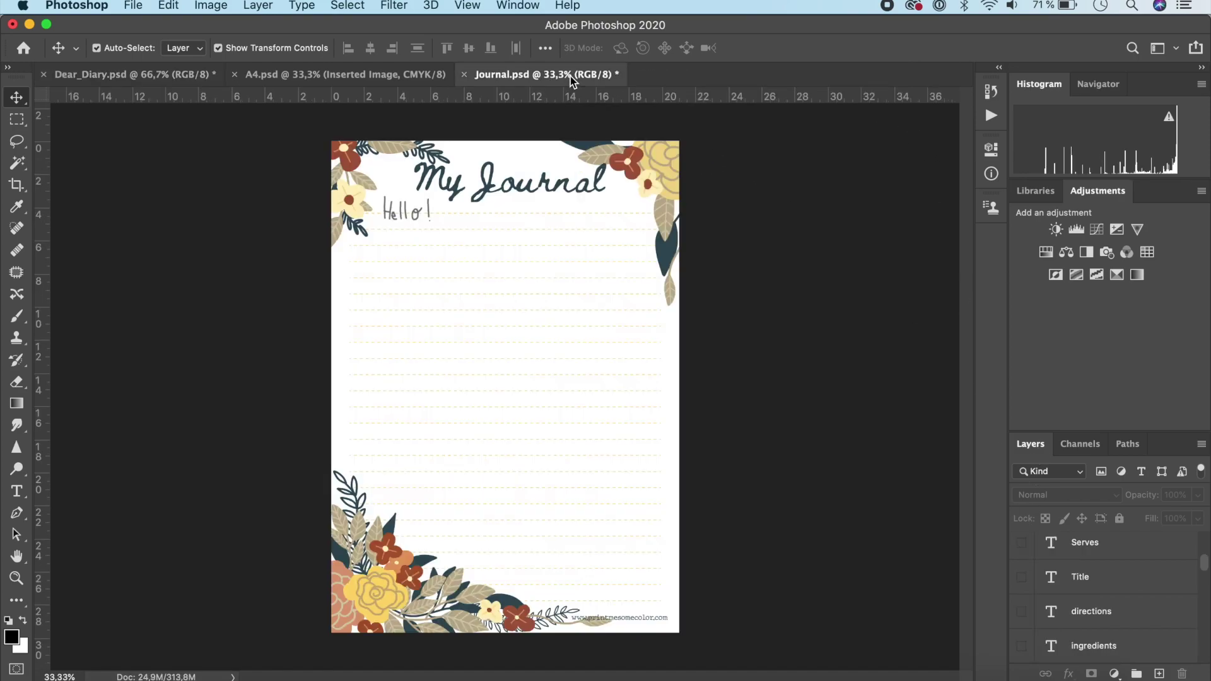
scroll(1094, 577, "up", 5)
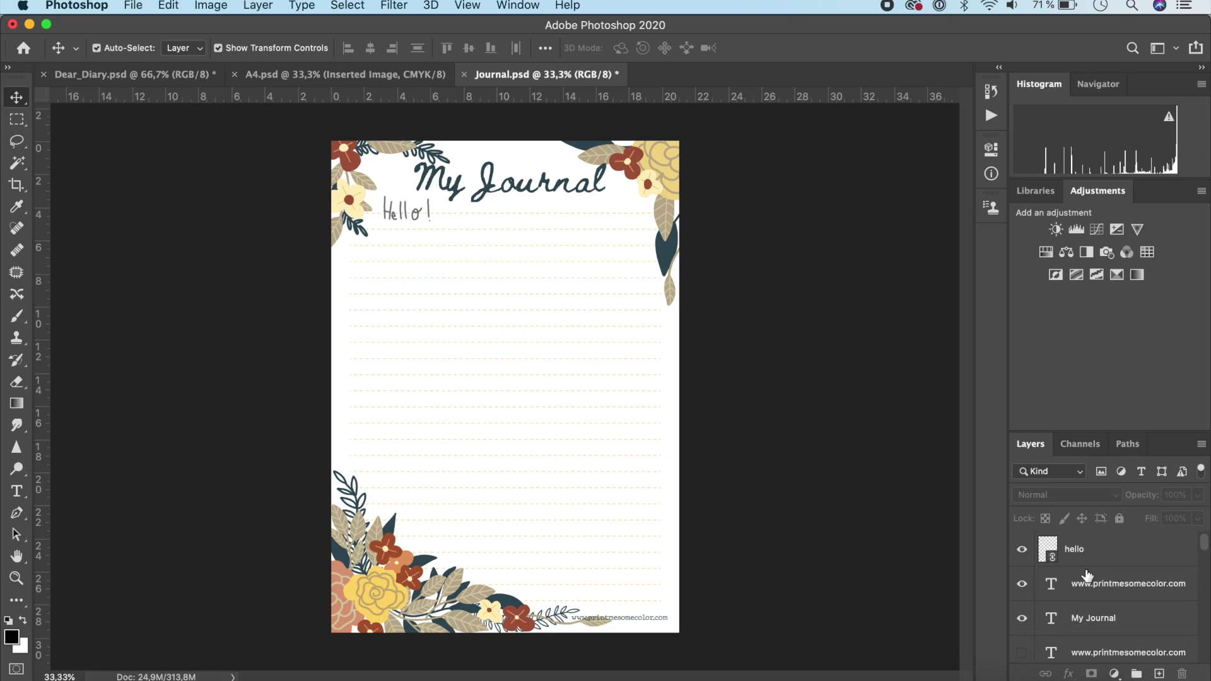
double_click(1048, 549)
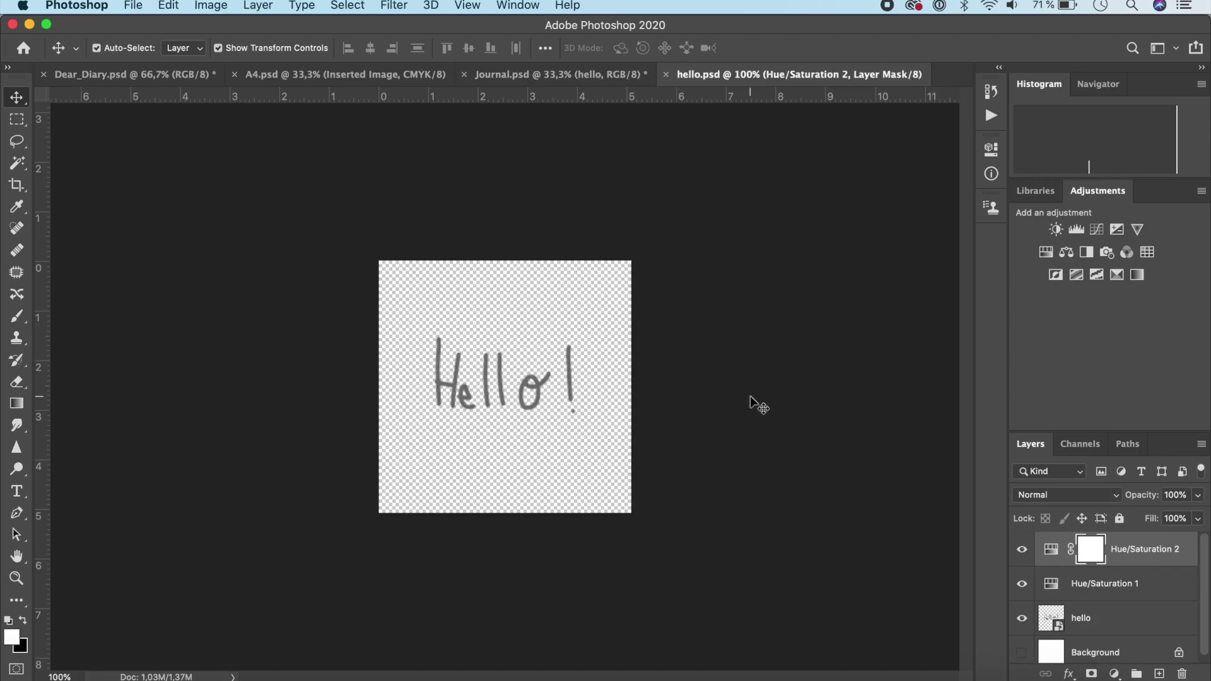
Add Hue/Saturation 3, hide all three Hue/Saturation layers, and save hello.psd.
left_click(1046, 252)
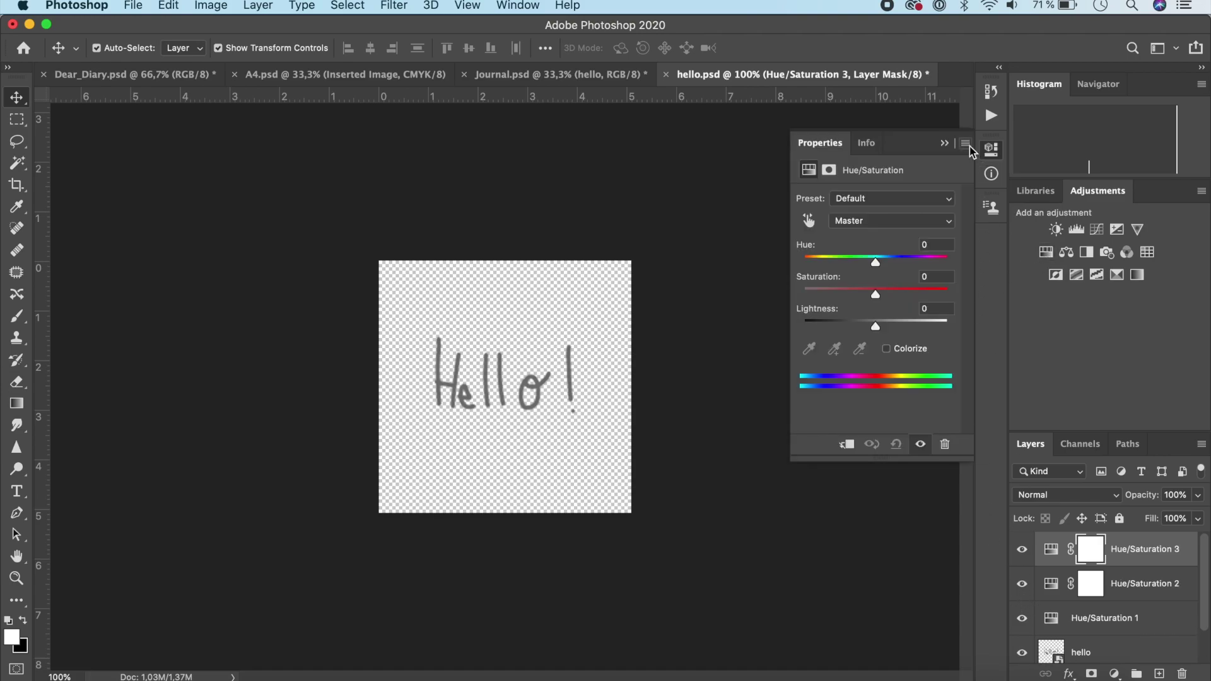
left_click(944, 144)
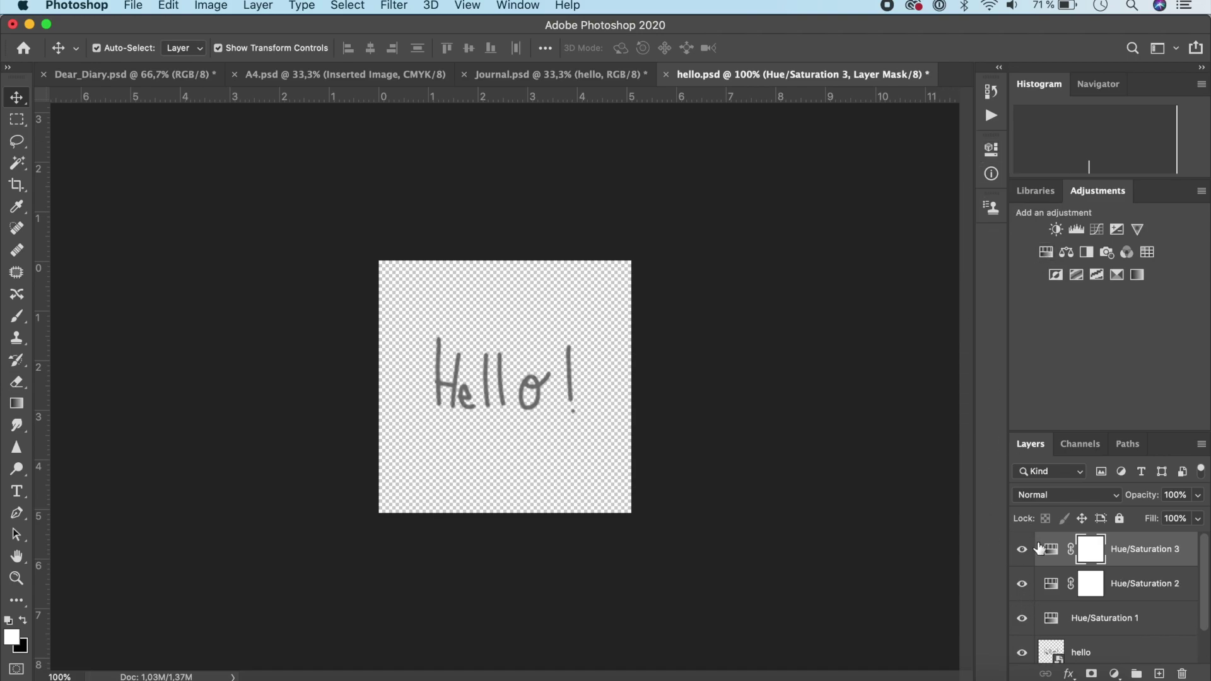
left_click(1023, 550)
left_click_drag(1026, 555, 1021, 622)
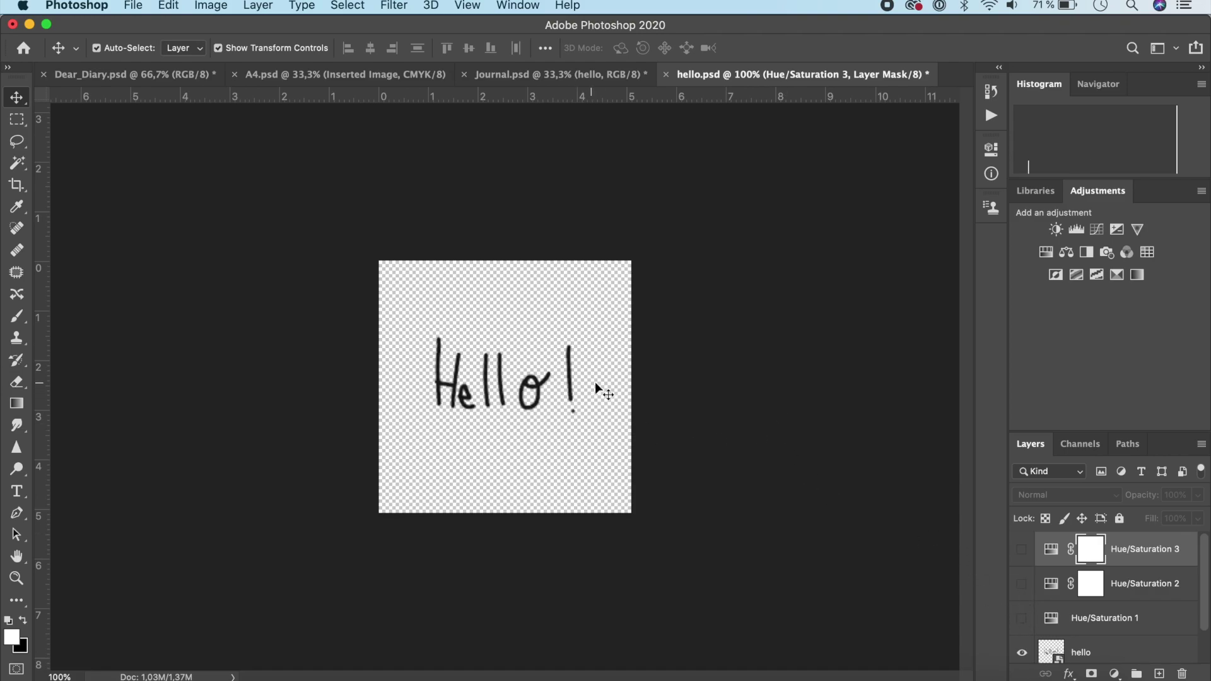
key("super+s")
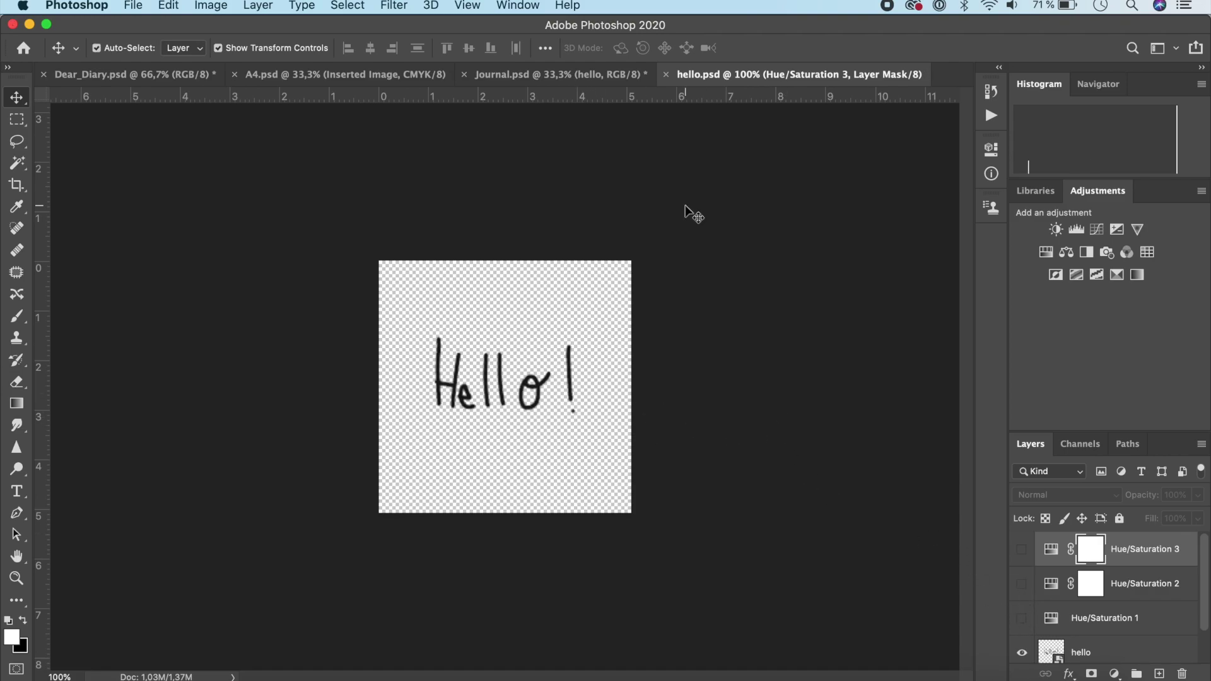
left_click(593, 77)
left_click(810, 283)
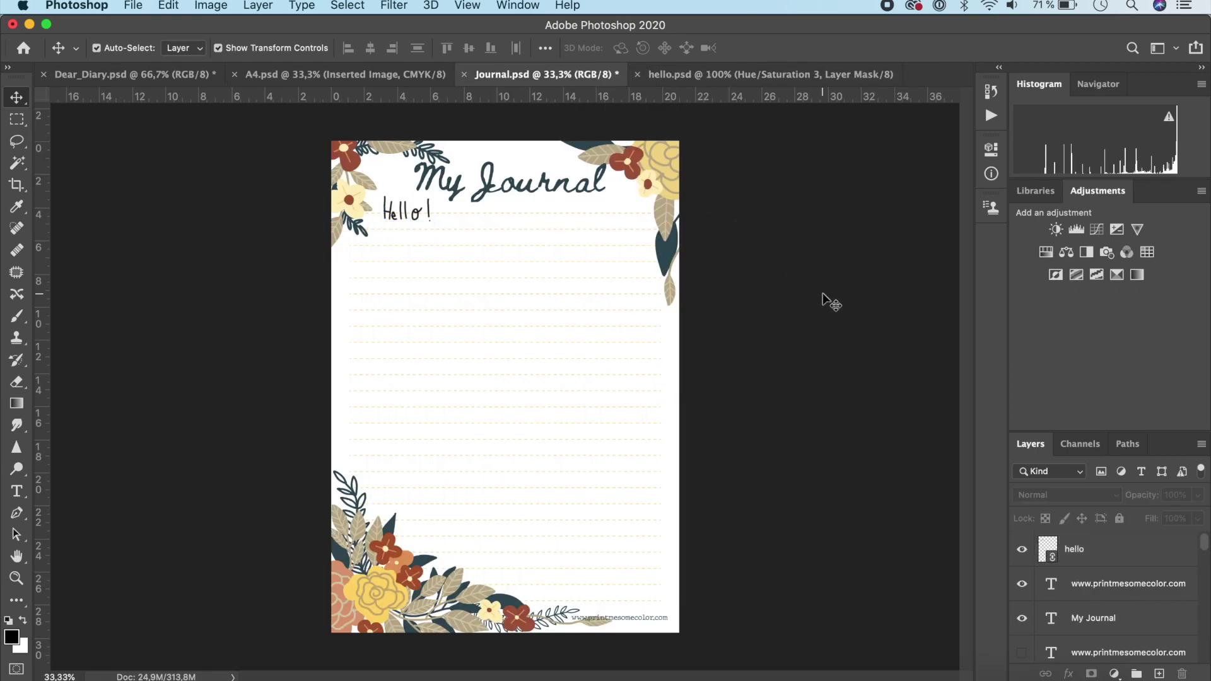
Switch to Dear_Diary.psd to view its linked Hello! now in black.
left_click(182, 77)
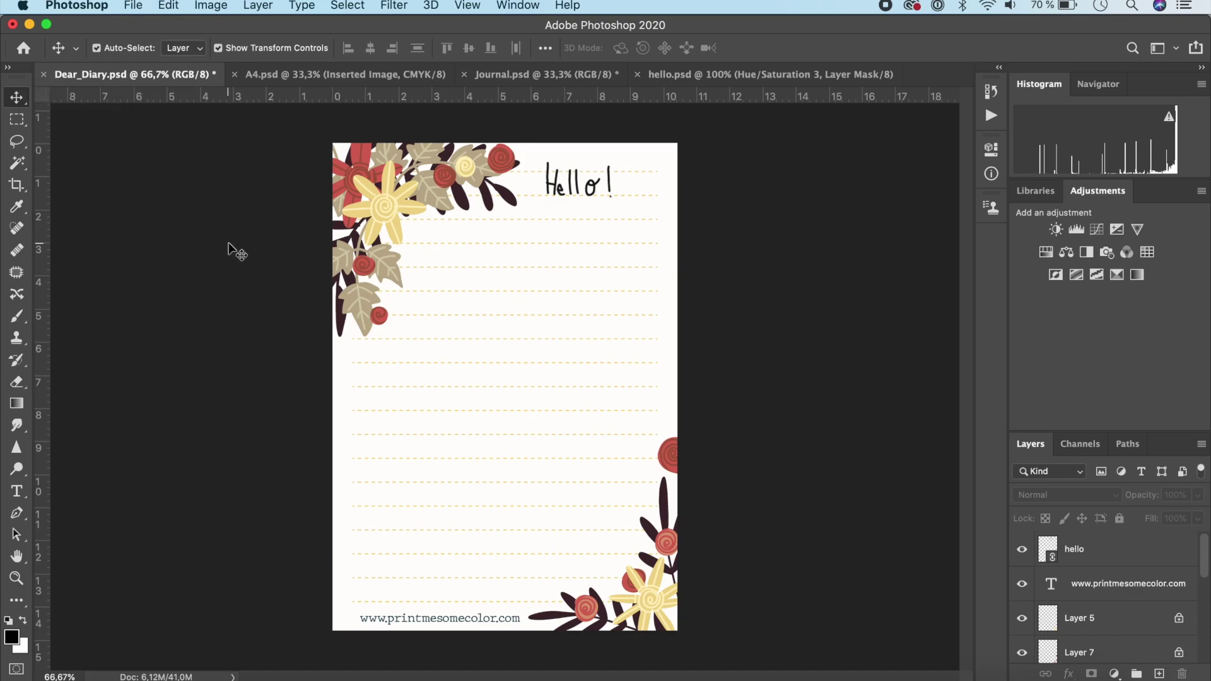
Save the diary as Dear_Diary_test.psd with default format options, then close it.
left_click(135, 6)
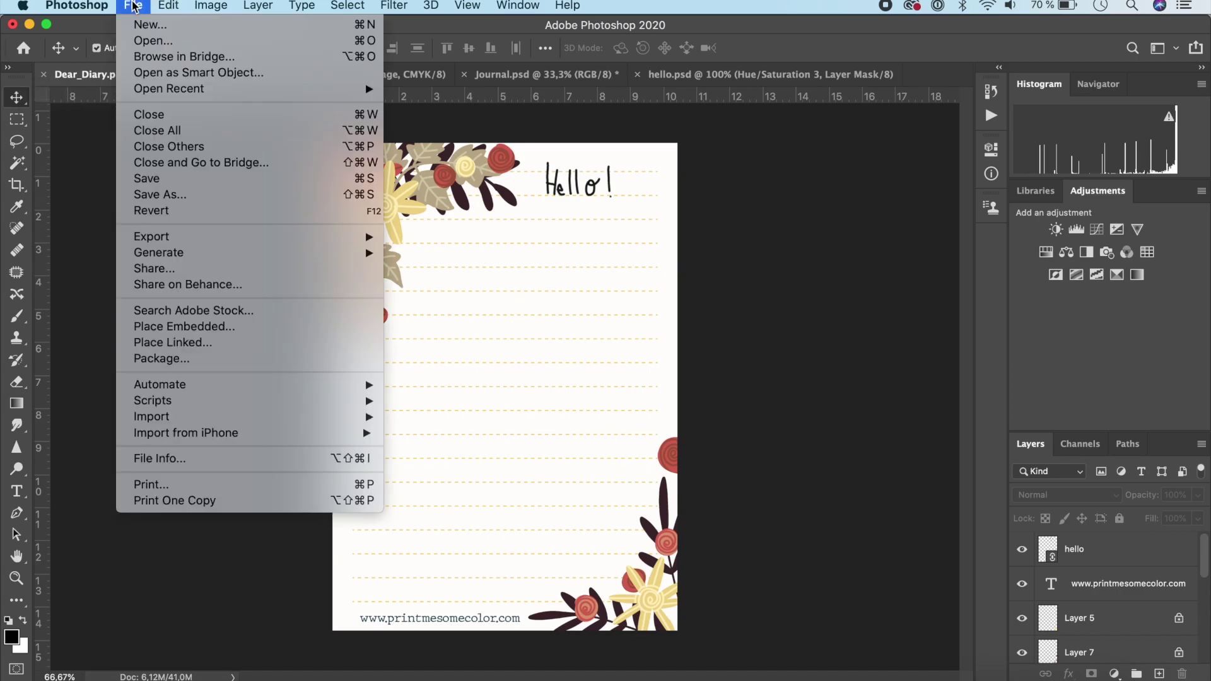
left_click(160, 194)
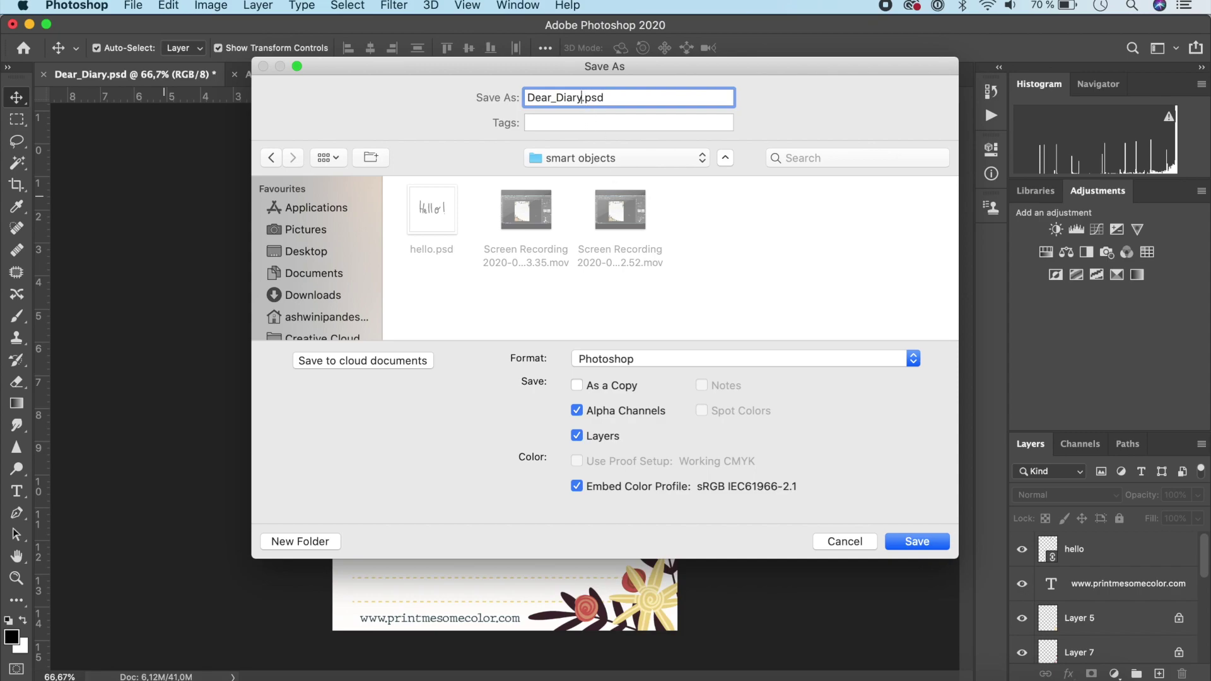
type("_test")
left_click(929, 542)
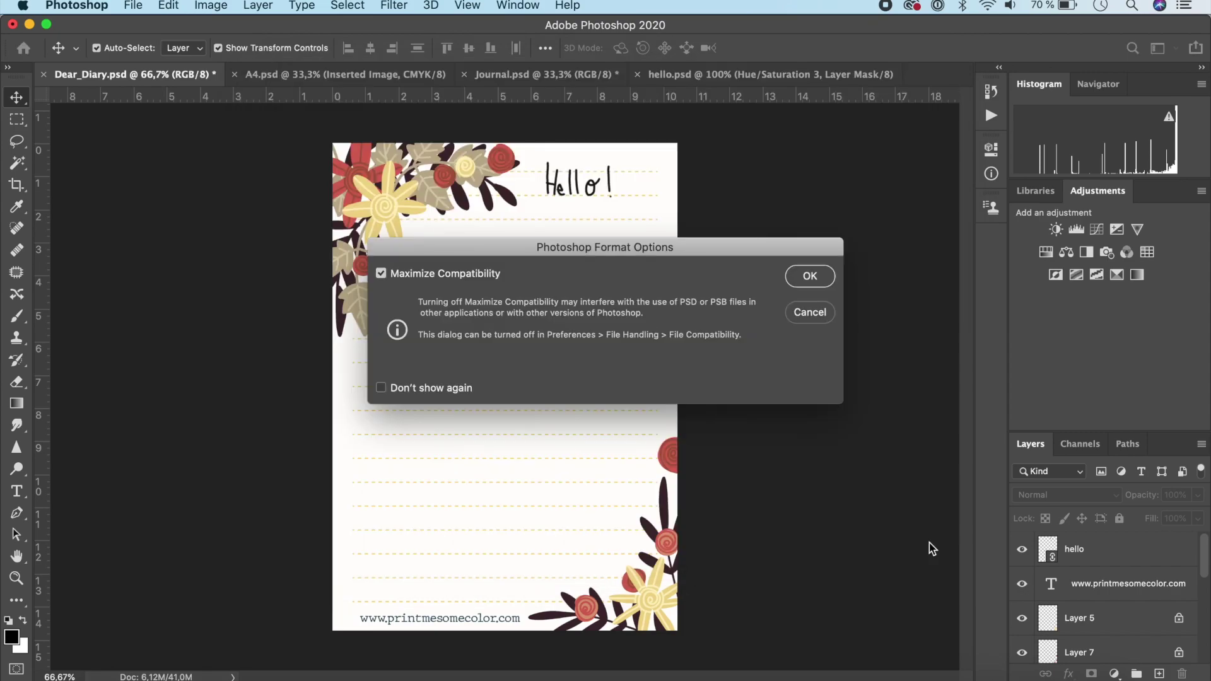
left_click(809, 277)
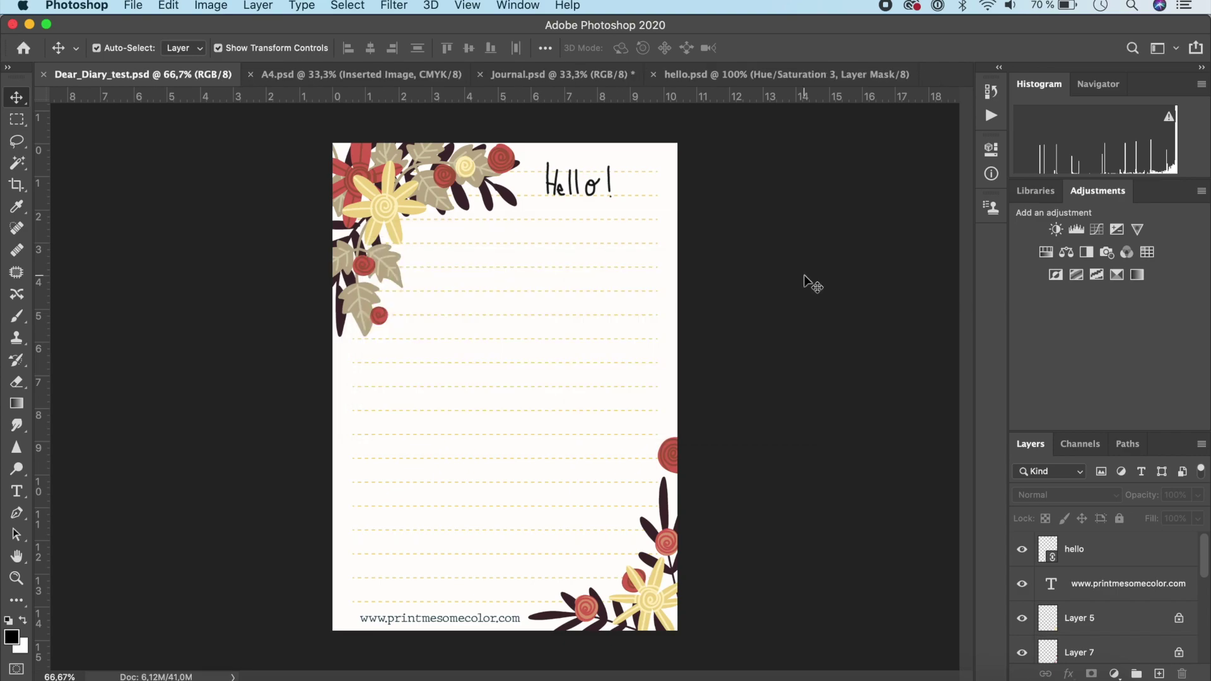
left_click(43, 75)
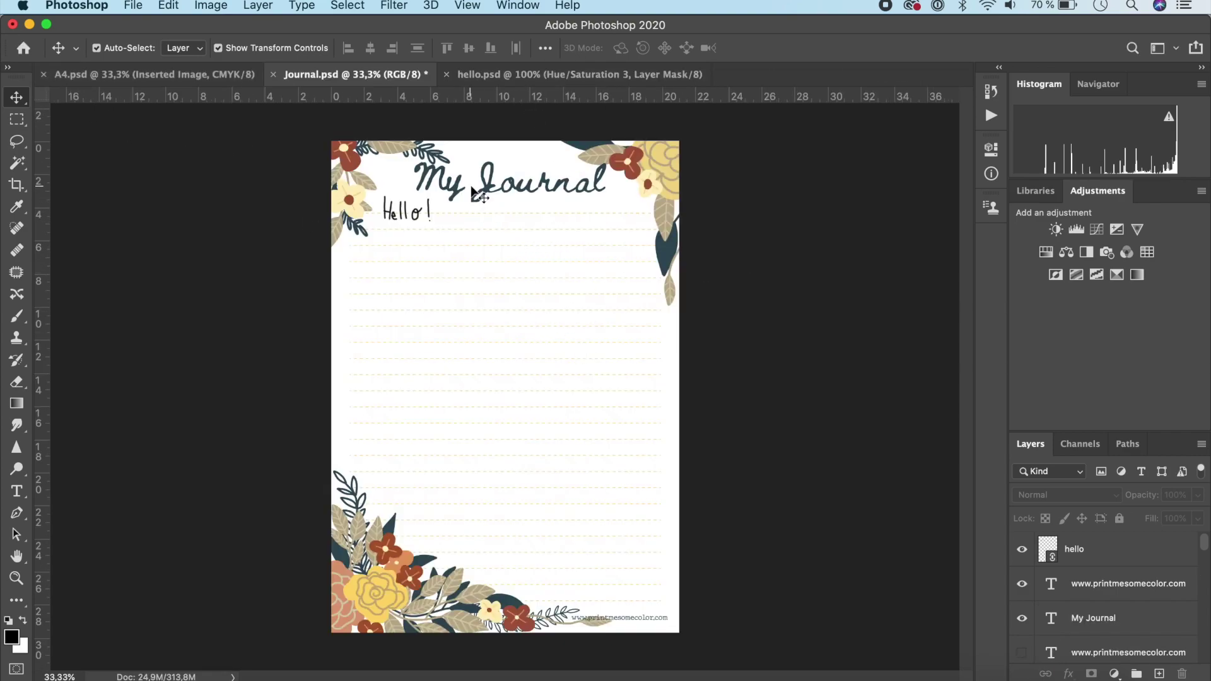
Open hello.psd, turn on Hue/Saturation 3 and 2 so Hello! goes grey, and save it.
double_click(1047, 548)
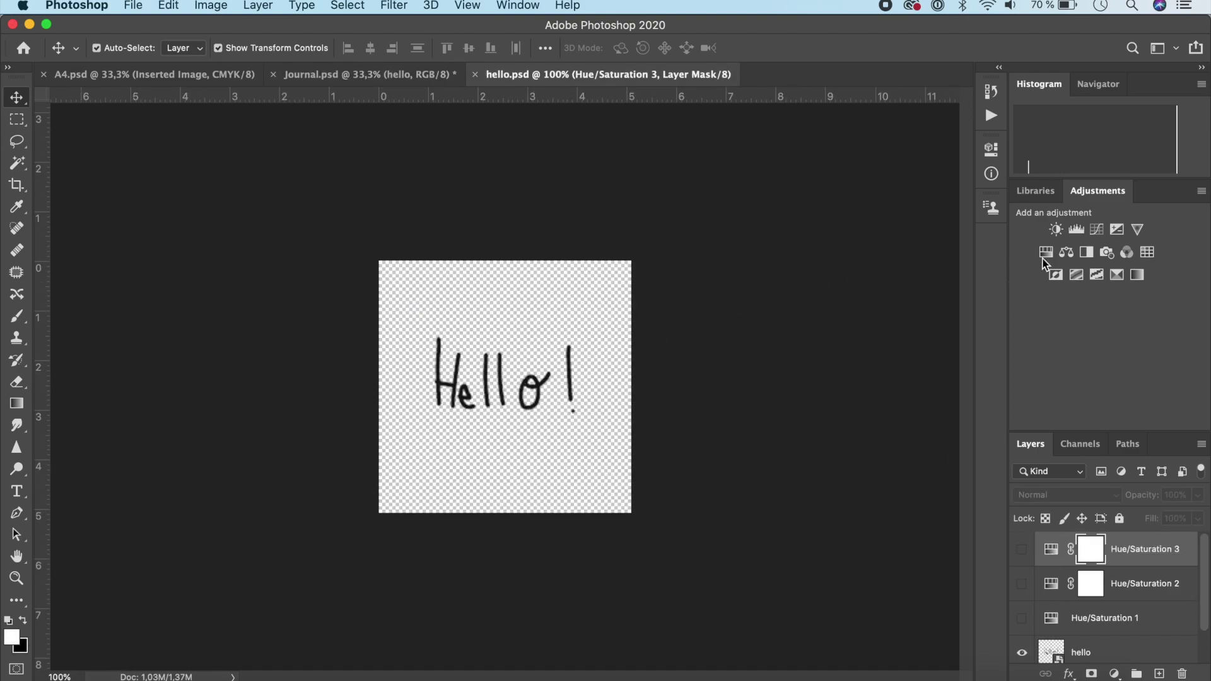
left_click(1022, 549)
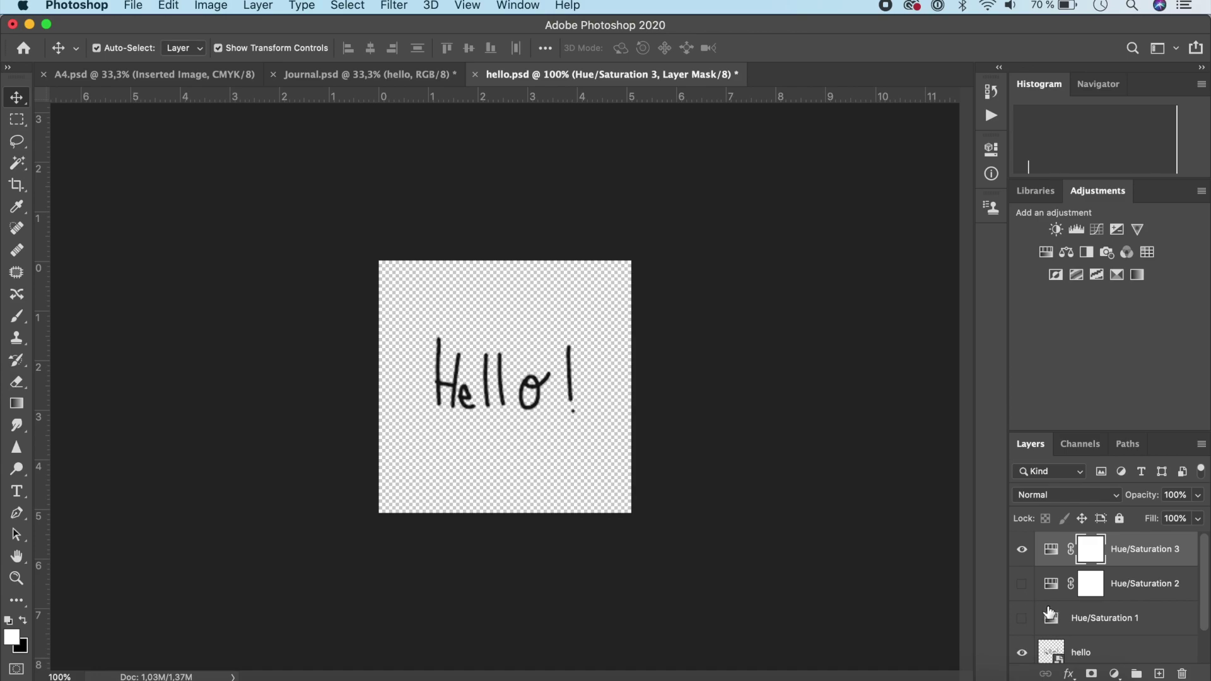
left_click(1021, 584)
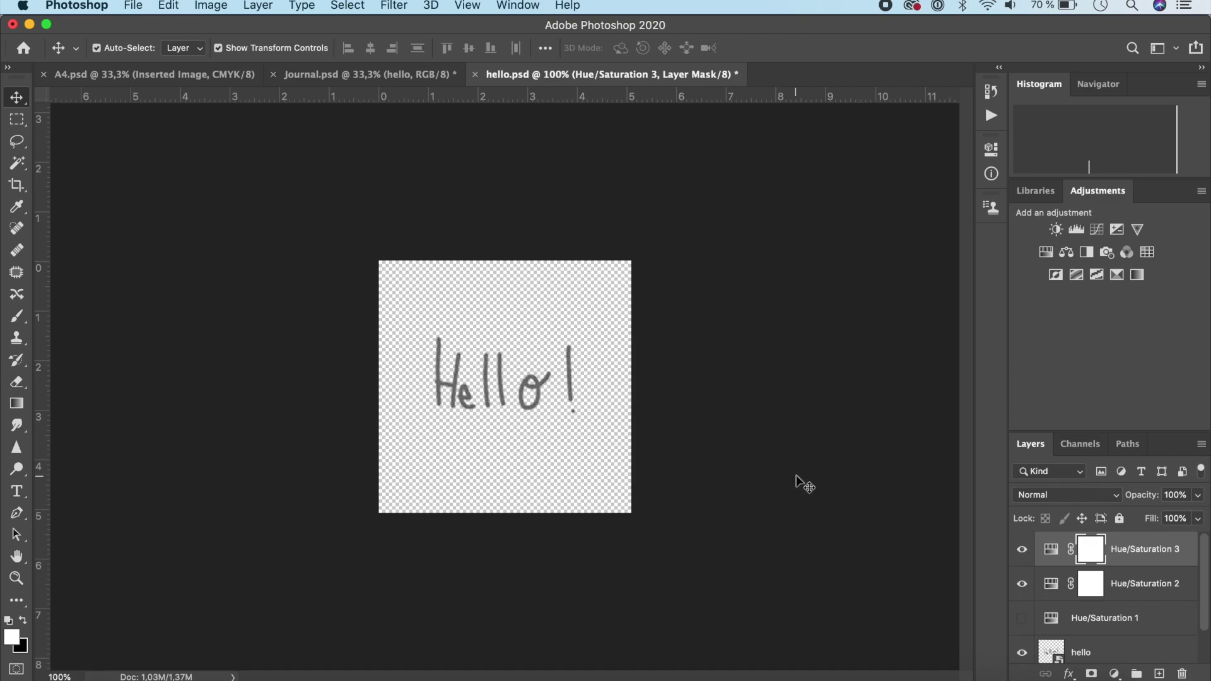
key("super+s")
Return to Journal.psd, then open Dear_Diary_test.psd from the smart objects folder.
left_click(416, 74)
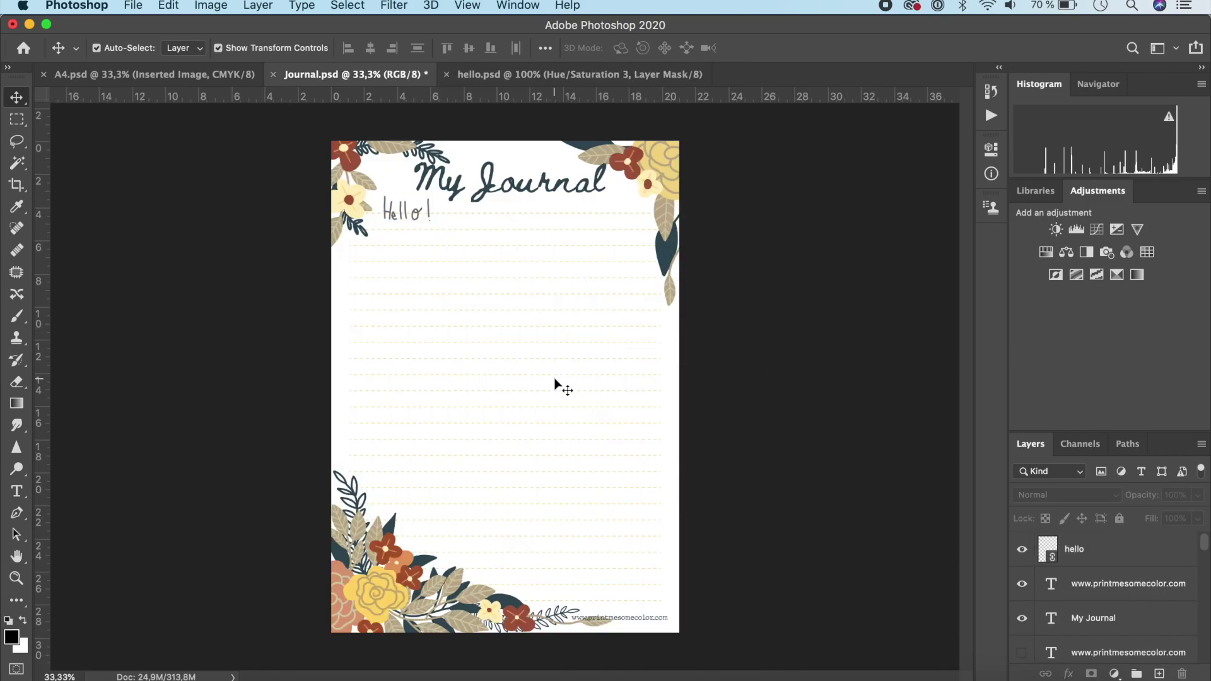
left_click(121, 669)
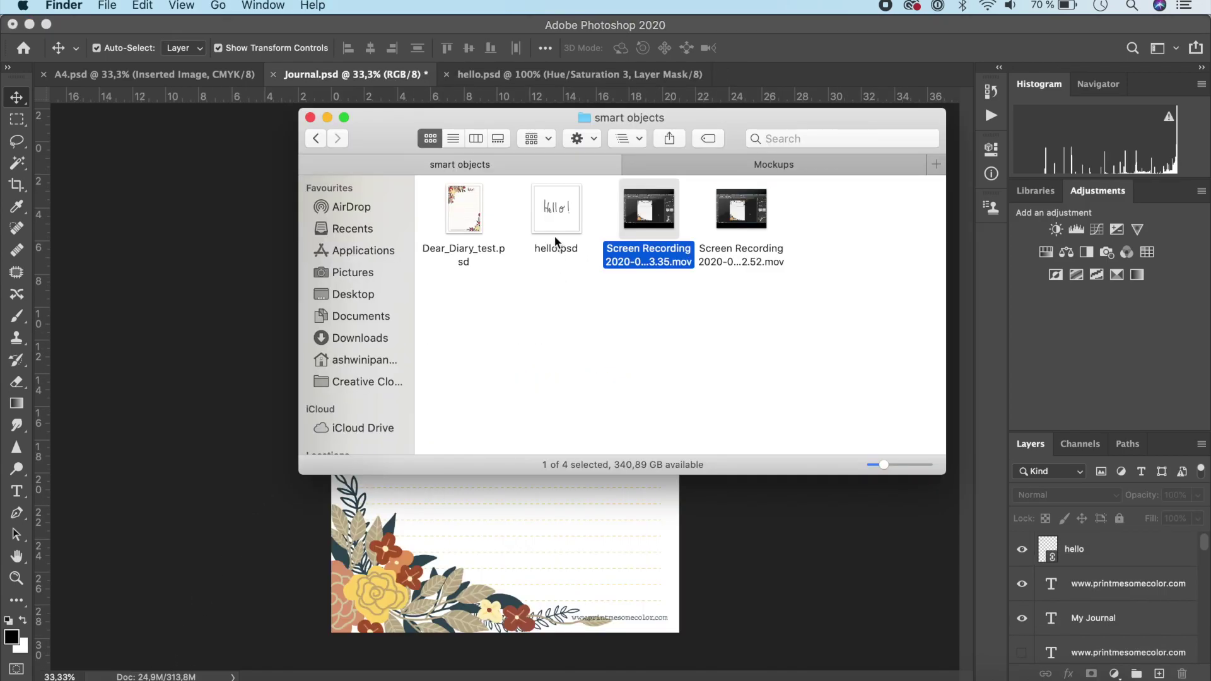
double_click(470, 230)
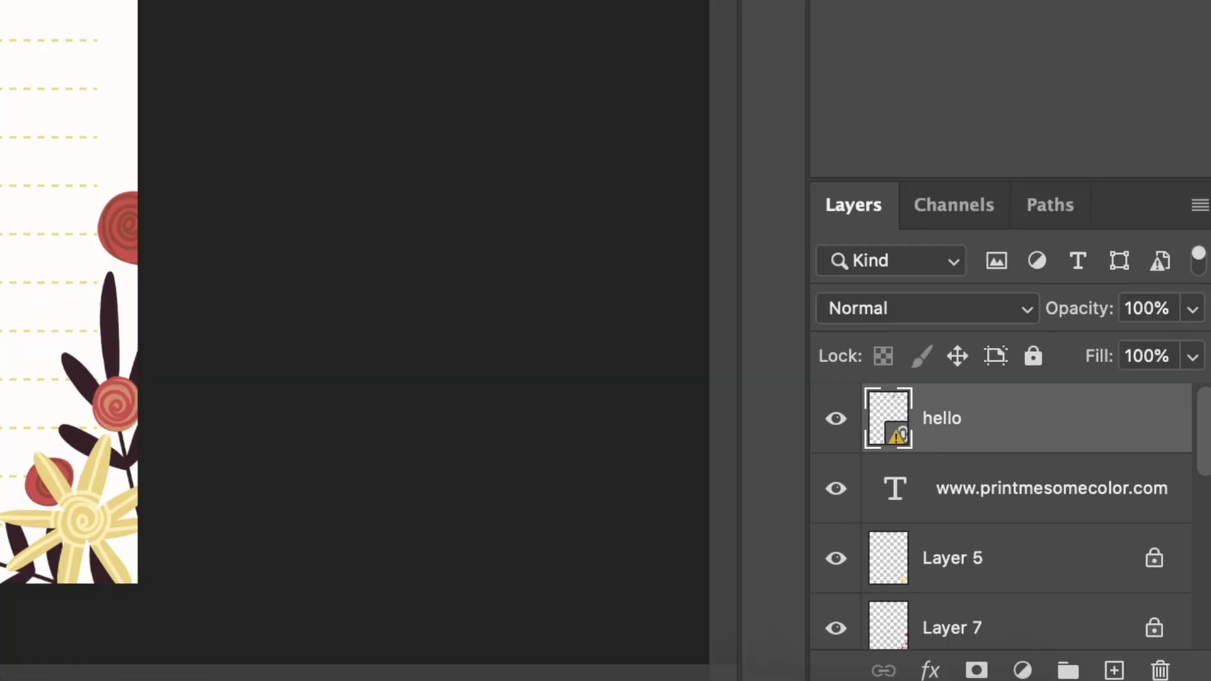
Deselect all layers and run Layer > Smart Objects > Update All Modified Content.
key("super+alt+a")
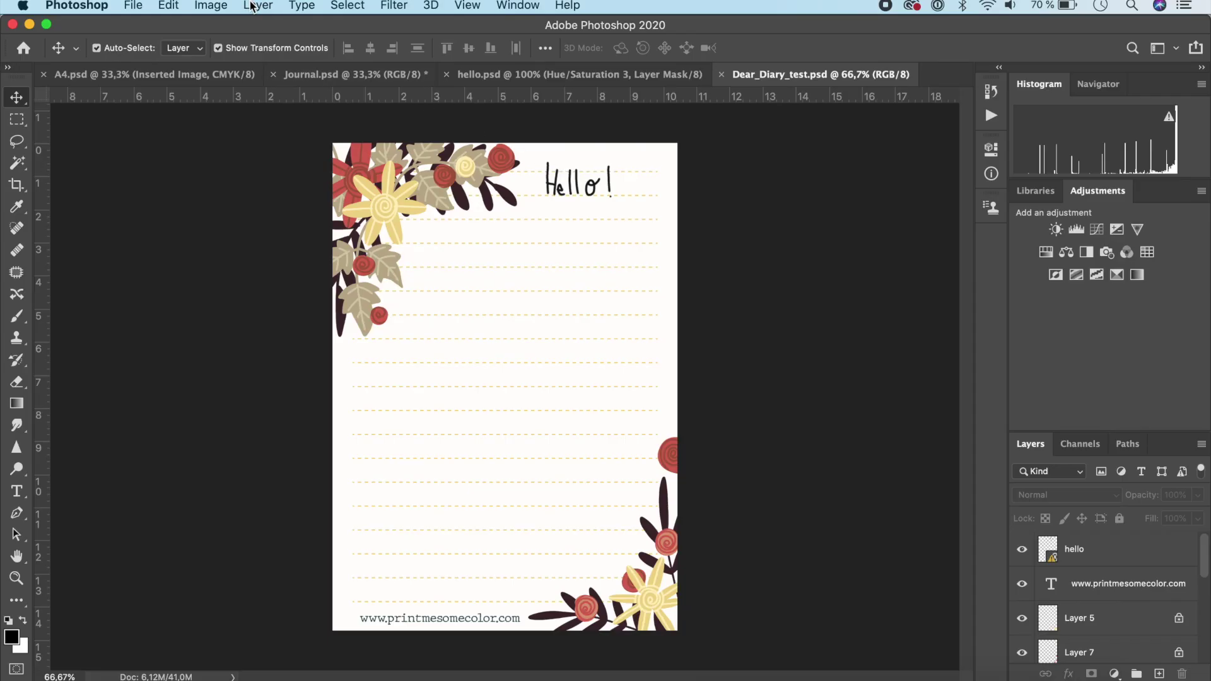
left_click(258, 6)
mouse_move(304, 332)
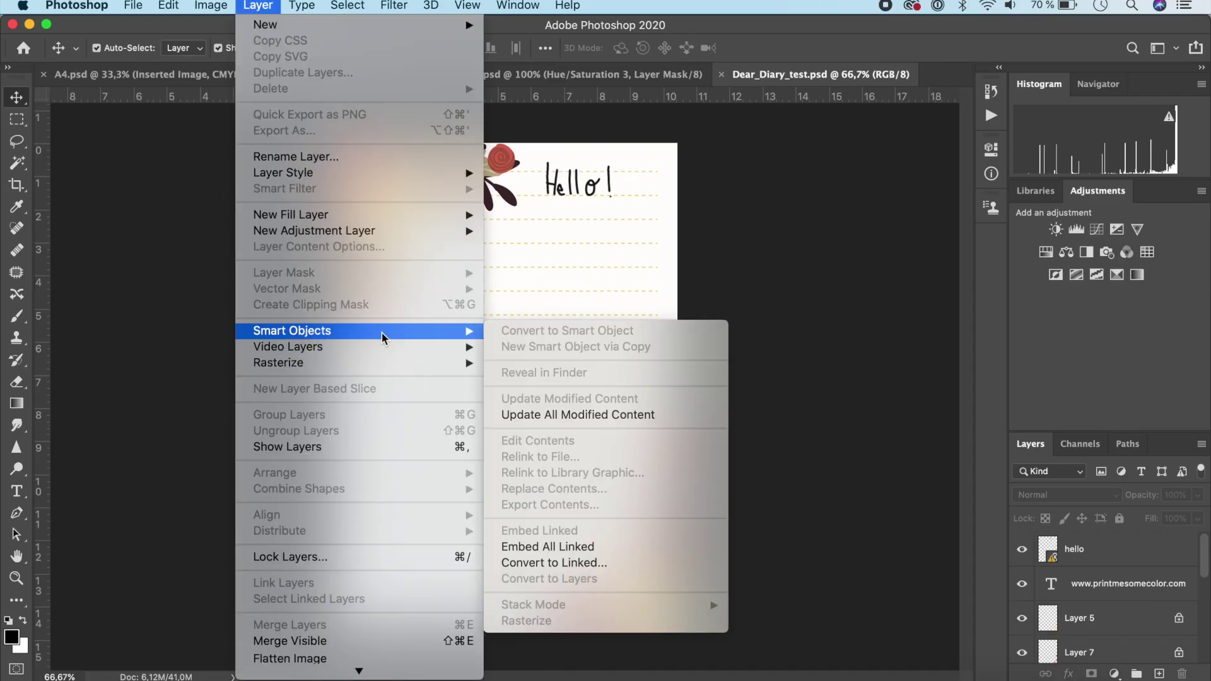
left_click(560, 415)
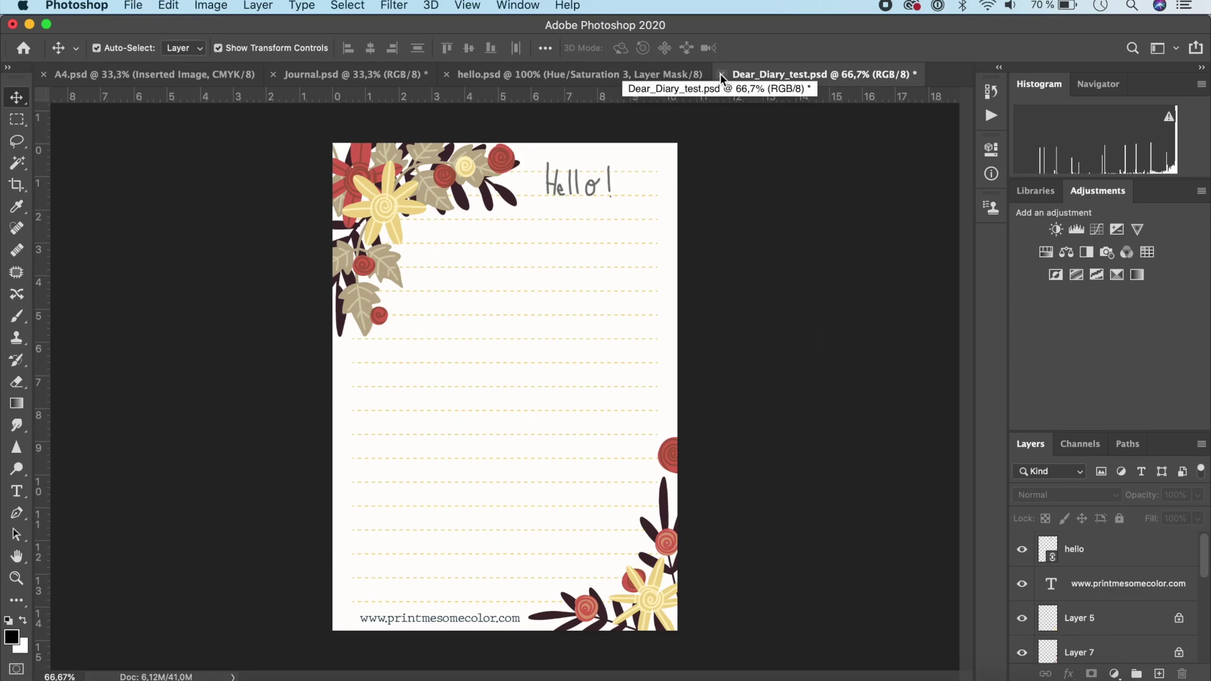
Switch to hello.psd, then back to Journal.psd to see the grey Hello!
left_click(635, 81)
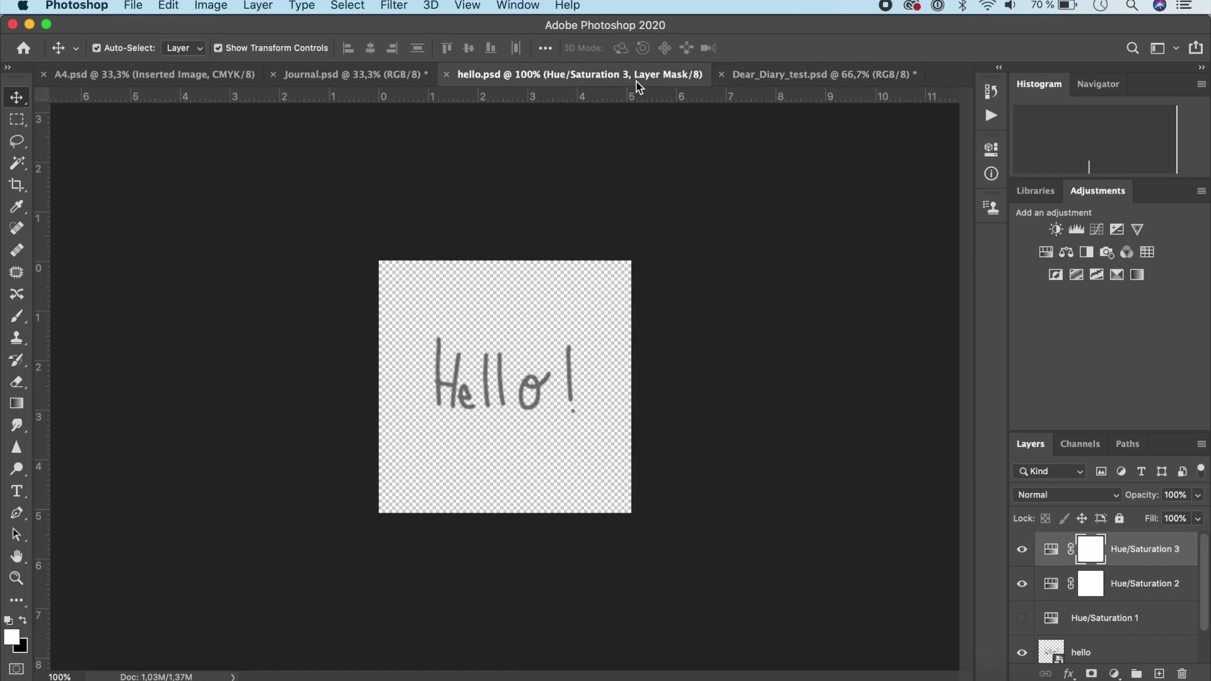
left_click(357, 77)
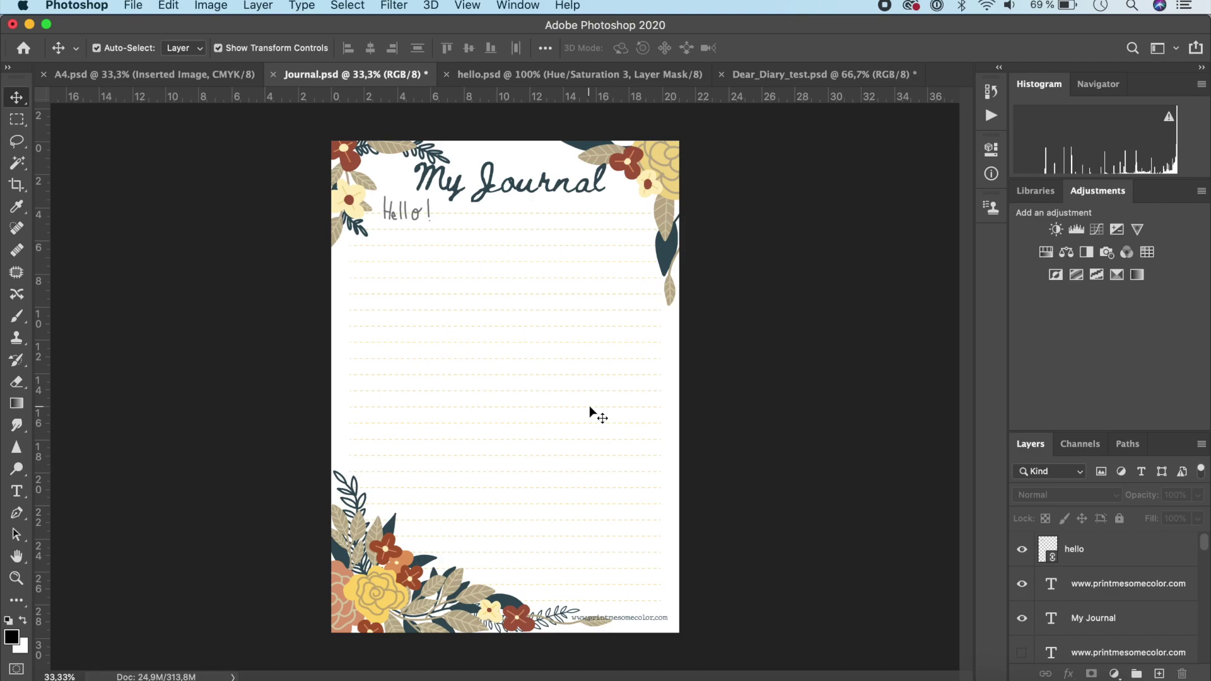
Select Layer 4 in the Layers panel and group it into Group 1 with Cmd+G.
scroll(1107, 601, "down", 10)
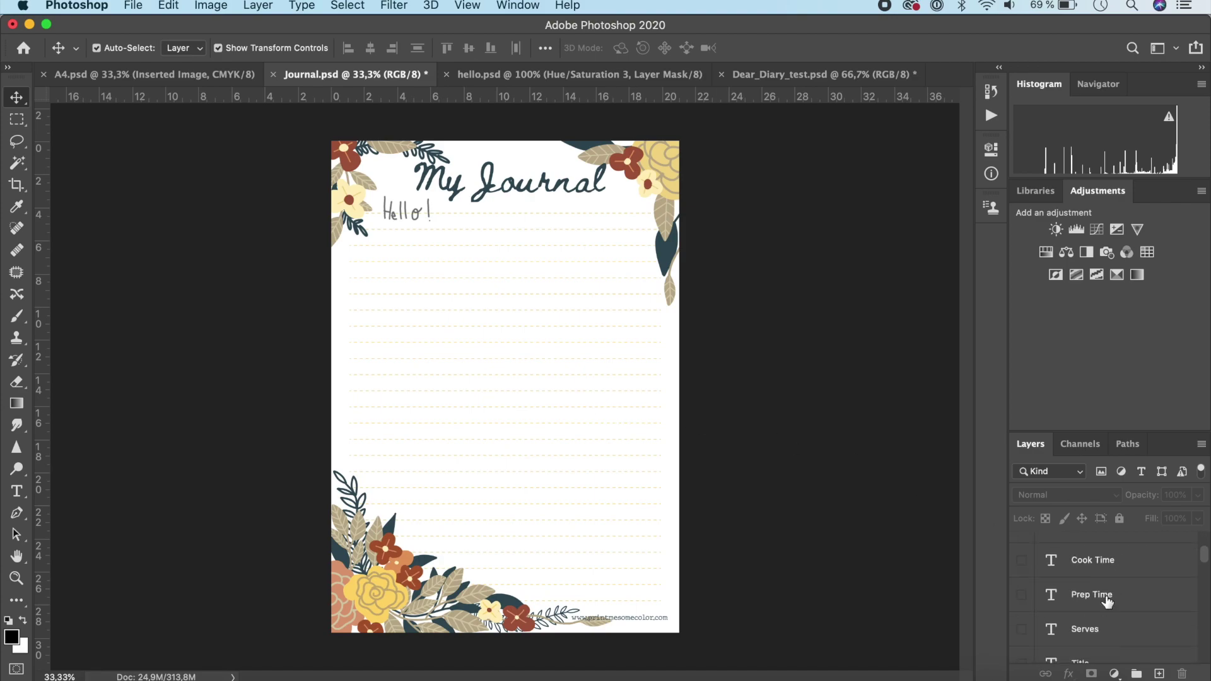
scroll(1078, 561, "up", 10)
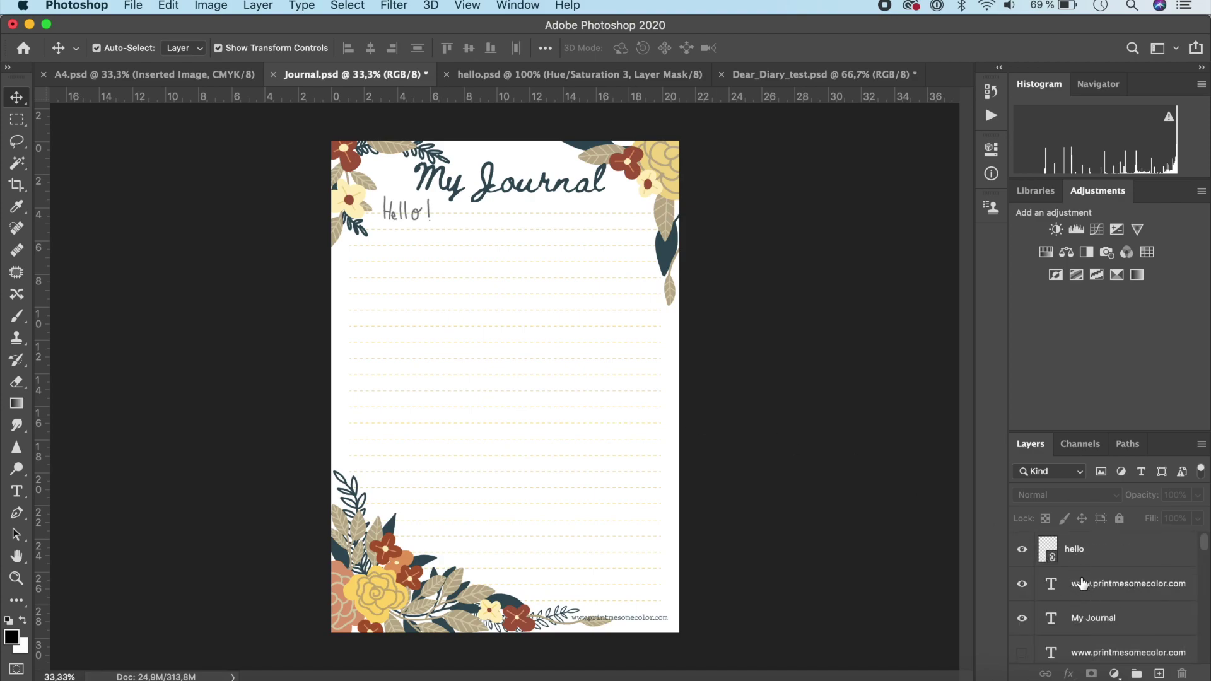
left_click(1082, 583)
scroll(1082, 583, "down", 5)
scroll(1082, 584, "down", 8)
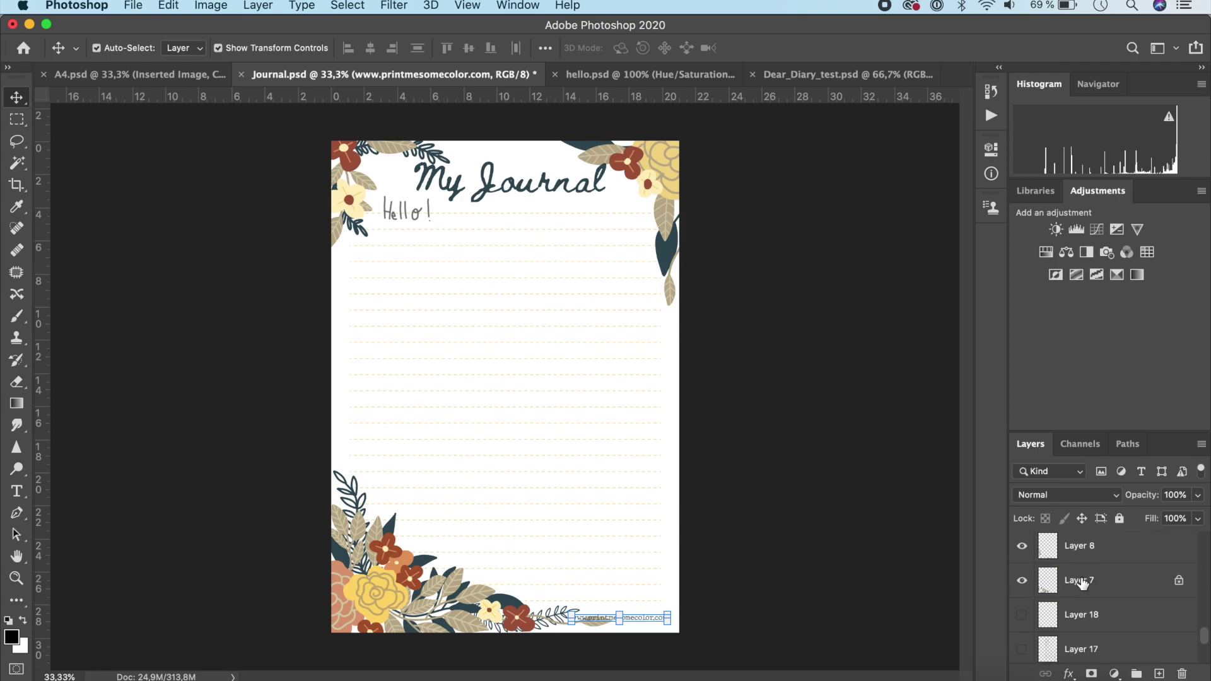
left_click(1079, 572)
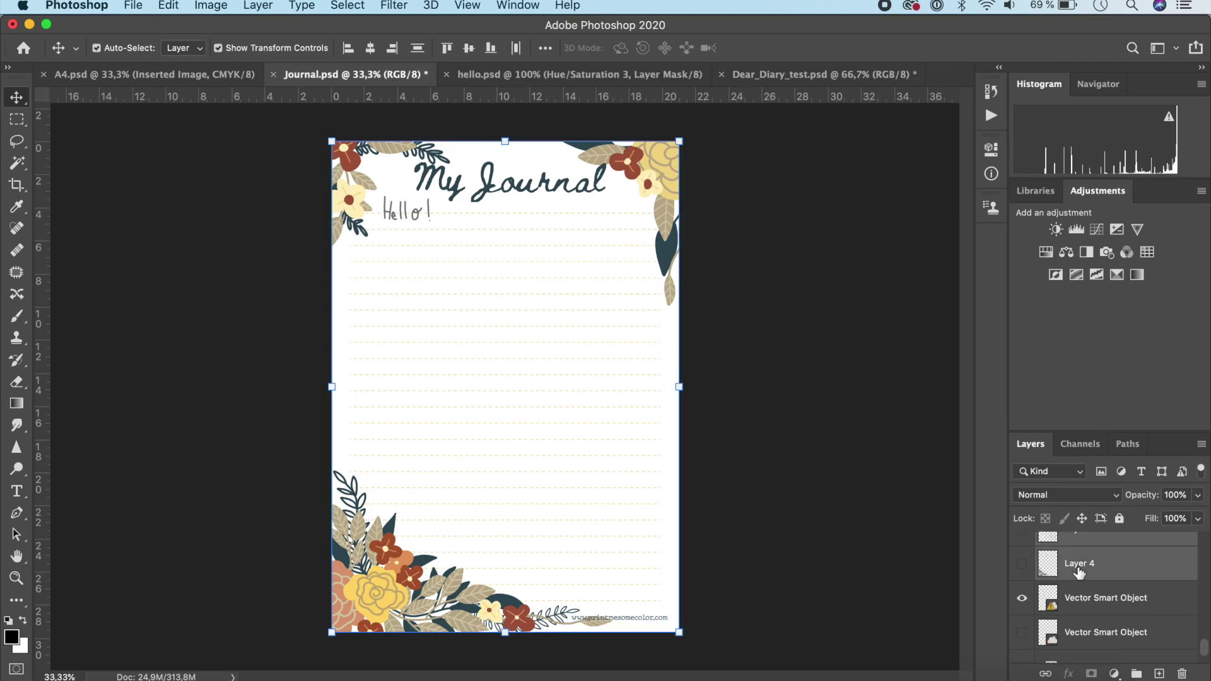
key("super+g")
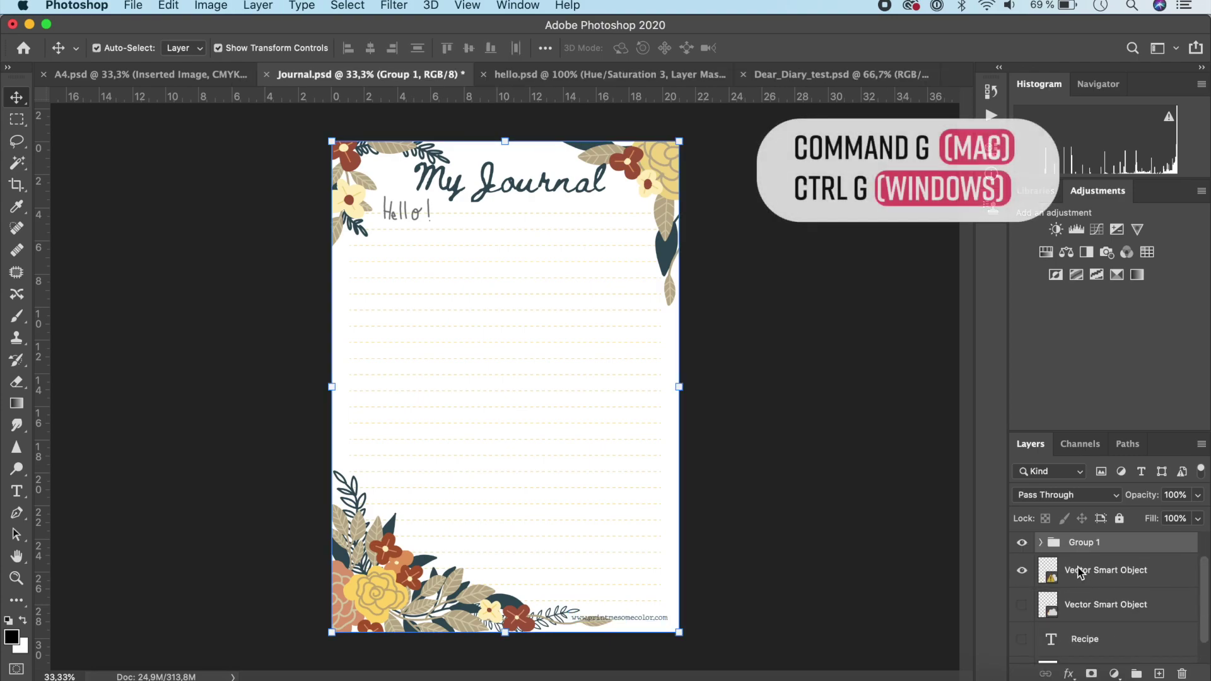
scroll(1080, 571, "up", 1)
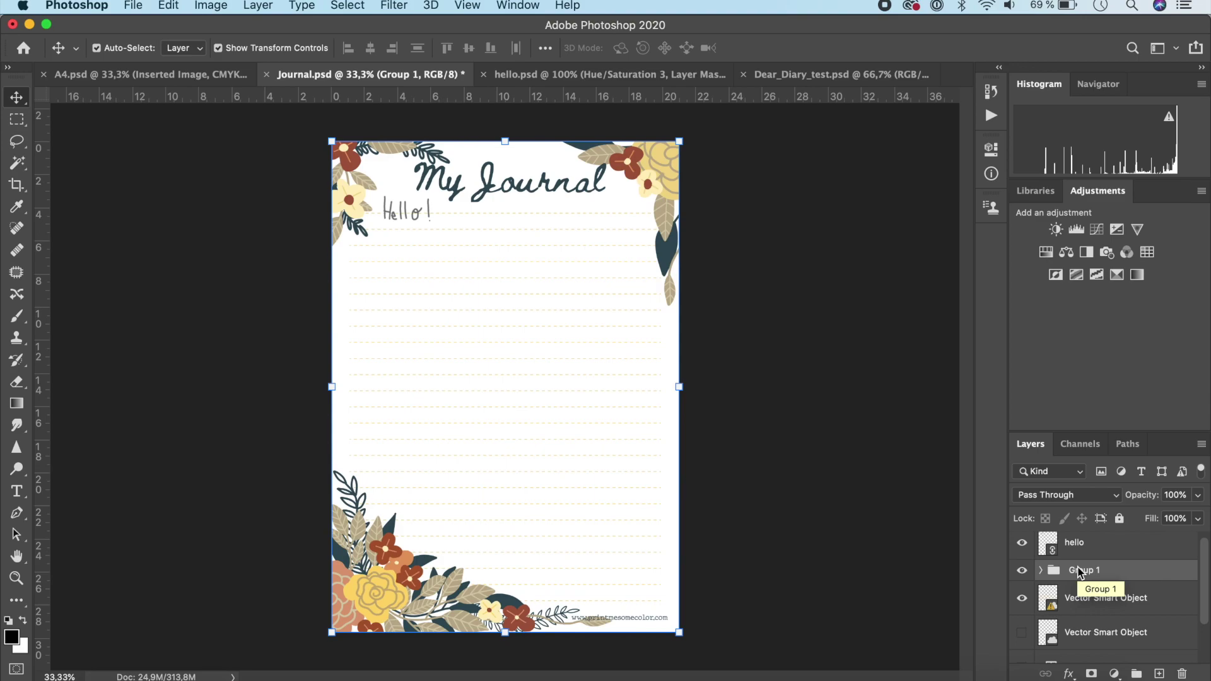
Select the Vector Smart Object layer containing the ruled lines.
left_click(1117, 599)
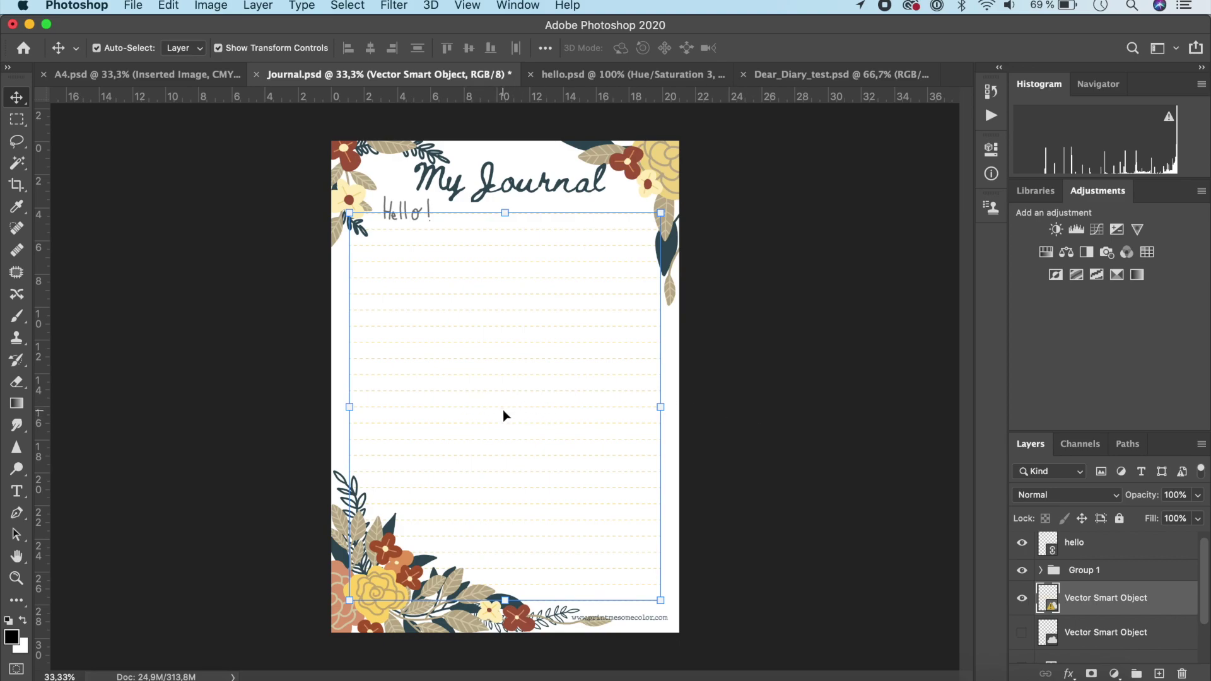
Deselect the layers and apply Layer > Smart Objects > Update All Modified Content.
left_click(745, 304)
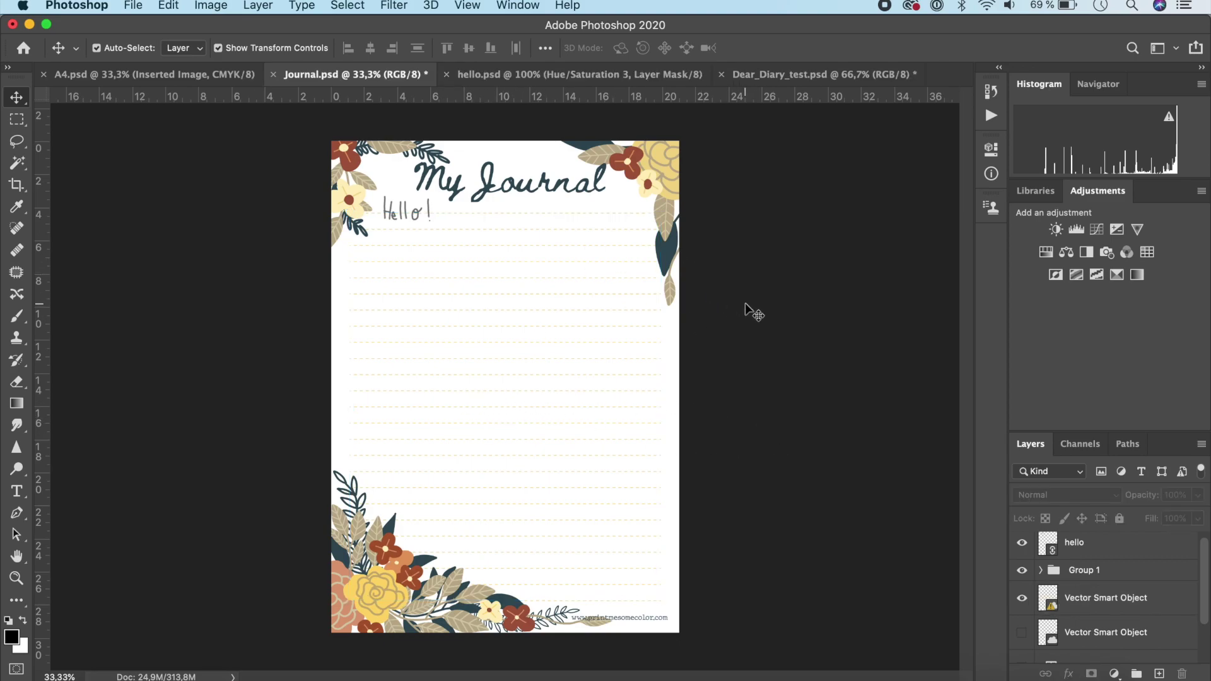
left_click(224, 6)
mouse_move(254, 8)
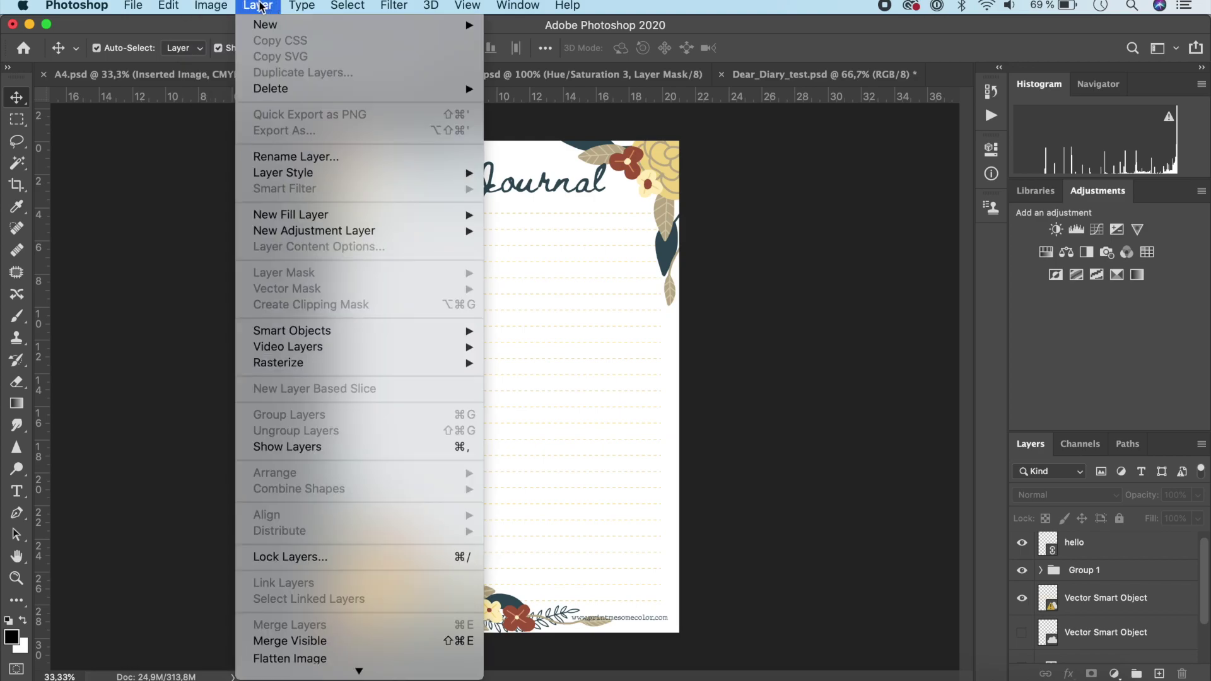
mouse_move(407, 331)
left_click(558, 414)
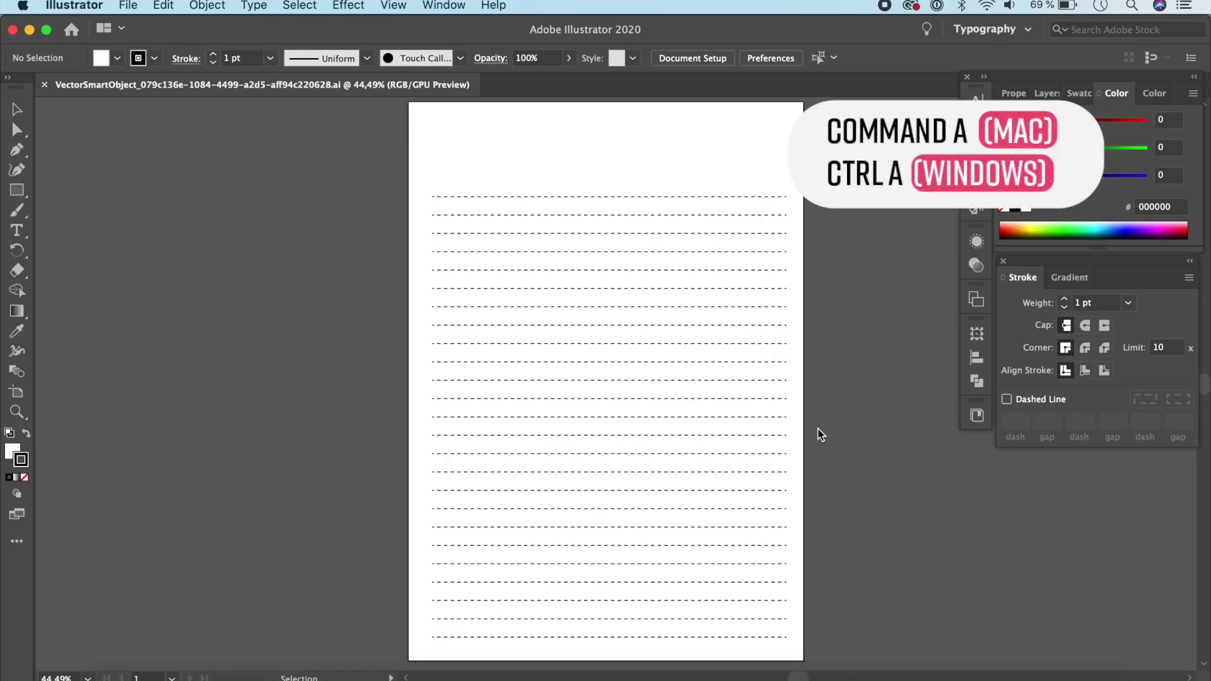
Give all ruled lines a solid FF6600 orange stroke, save, and go back to Photoshop.
key("a")
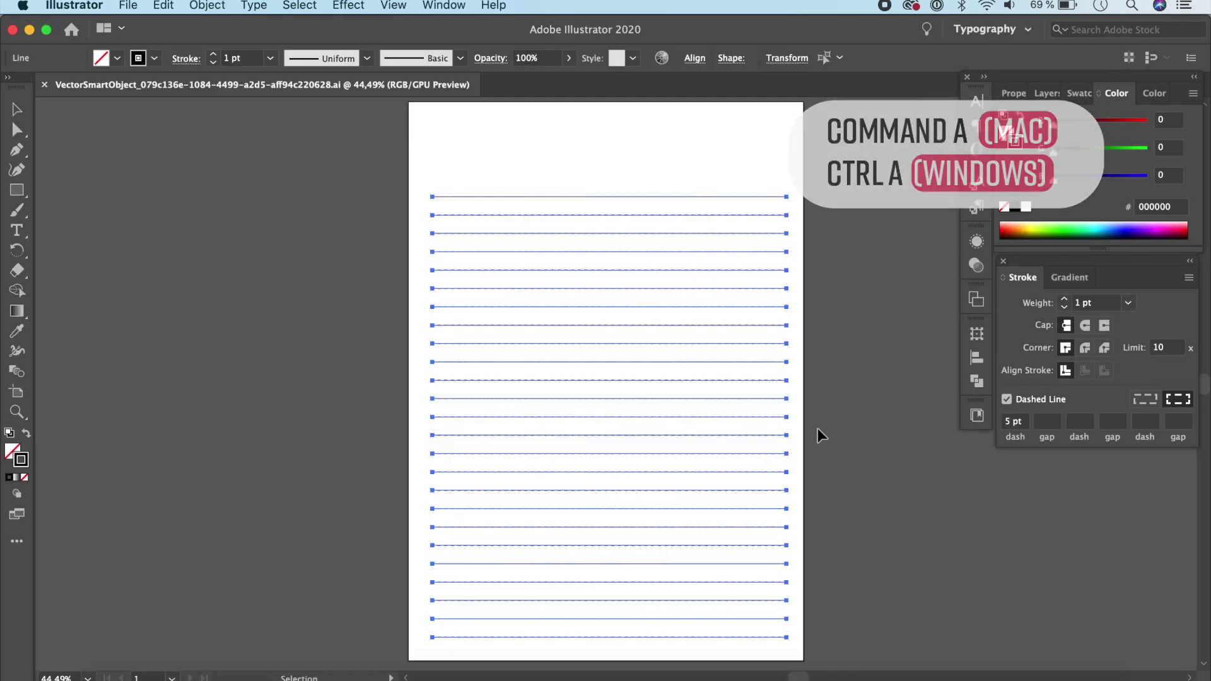
left_click(1013, 230)
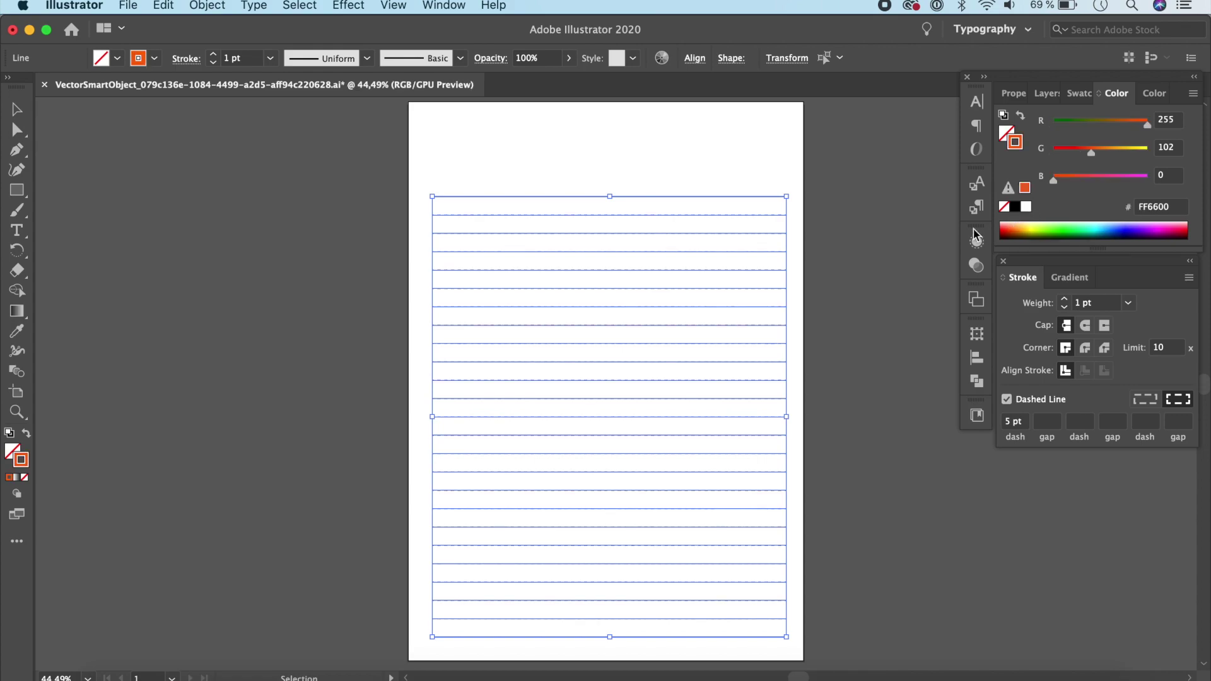
left_click(1007, 401)
left_click(881, 325)
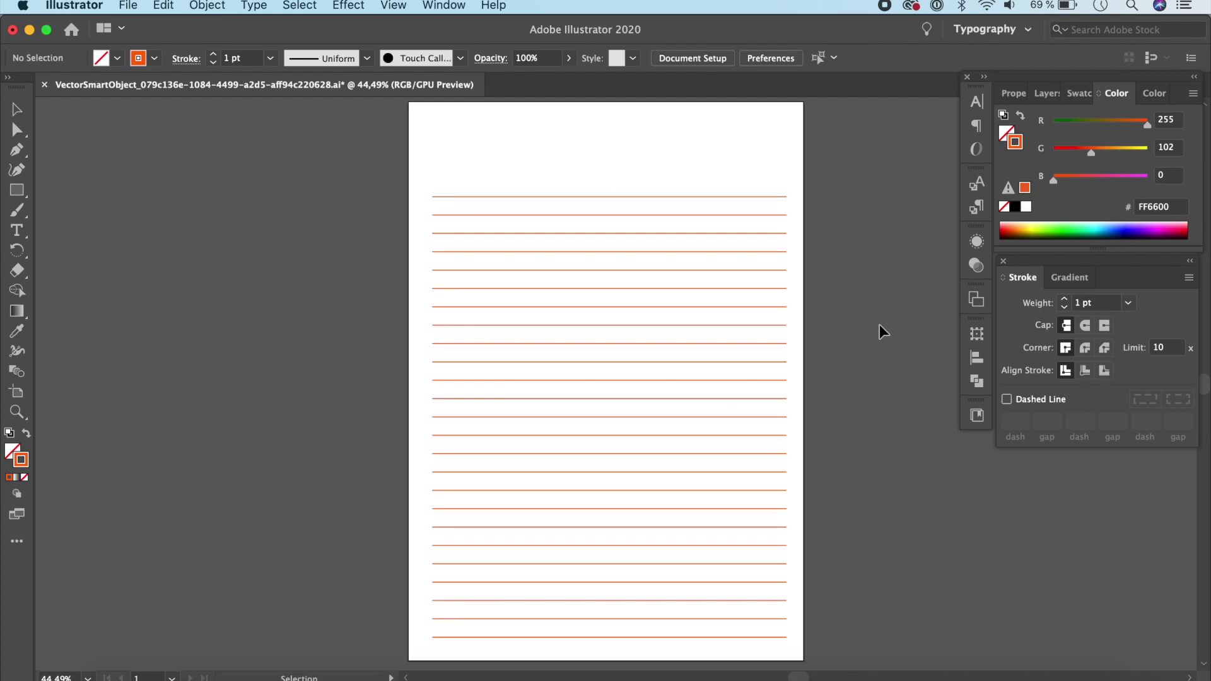
key("a")
key("cmd+s")
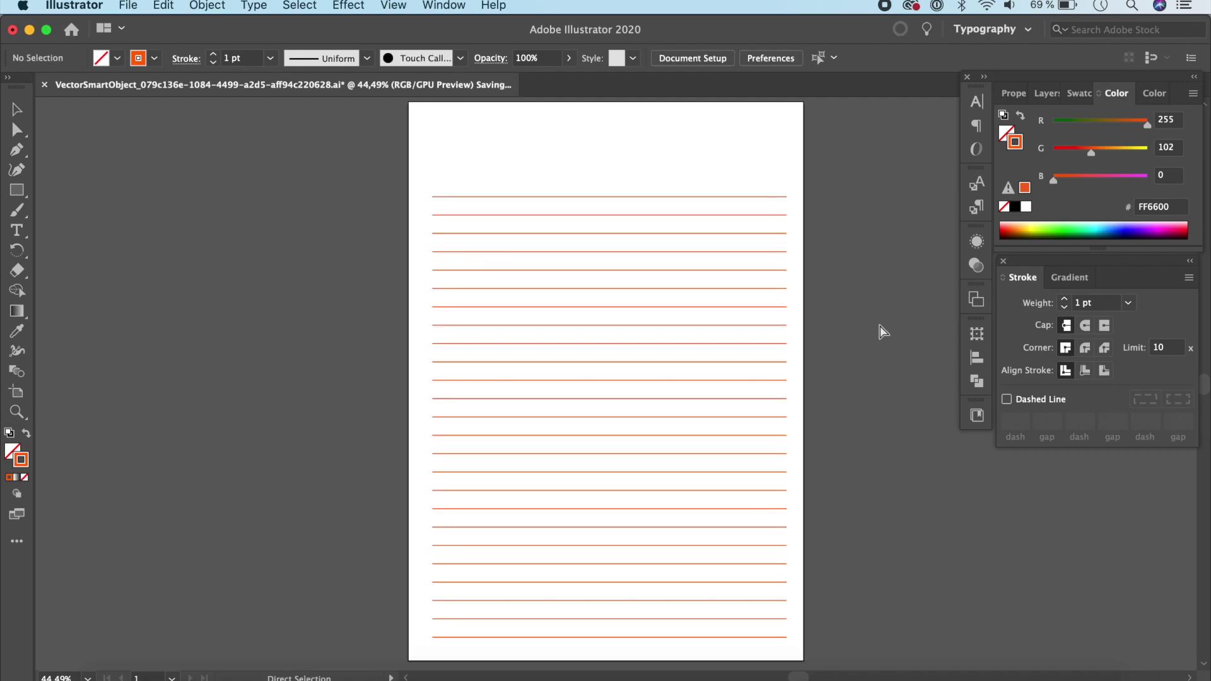
key("cmd+Tab")
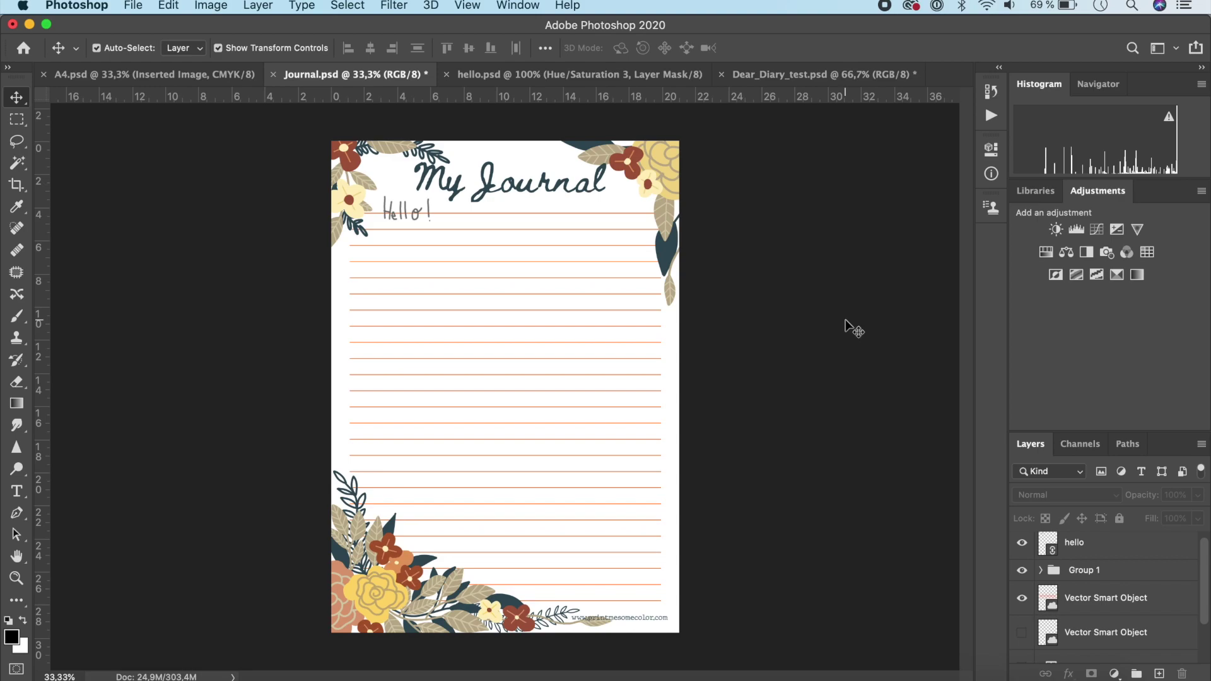
Compare the orange lines on Journal.psd, then return to Illustrator with Direct Selection active.
left_click(1022, 598)
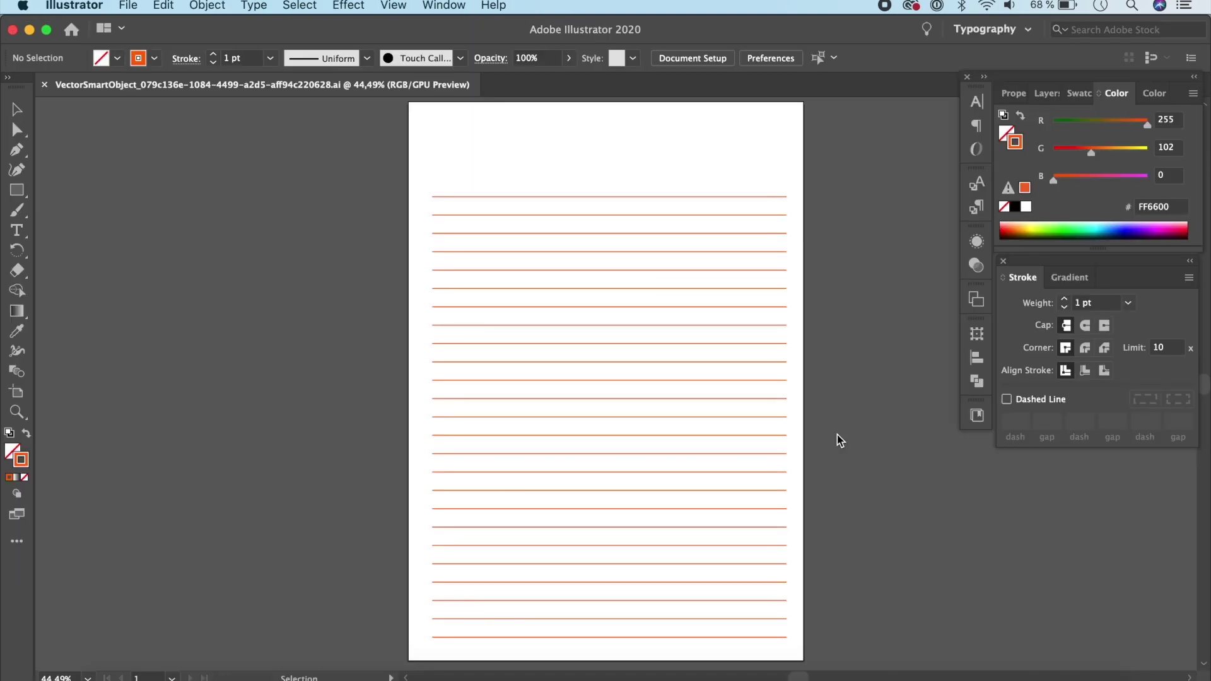
scroll(770, 367, "down", 2)
scroll(769, 368, "right", 2)
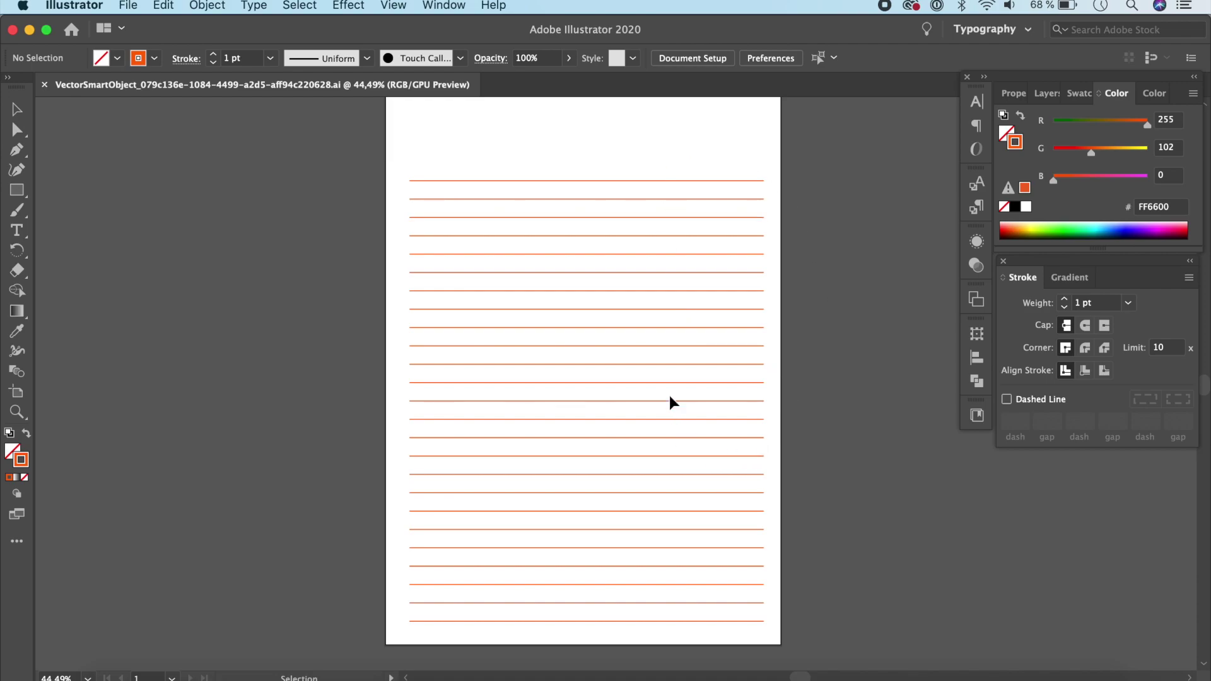
key("a")
key("super+Tab")
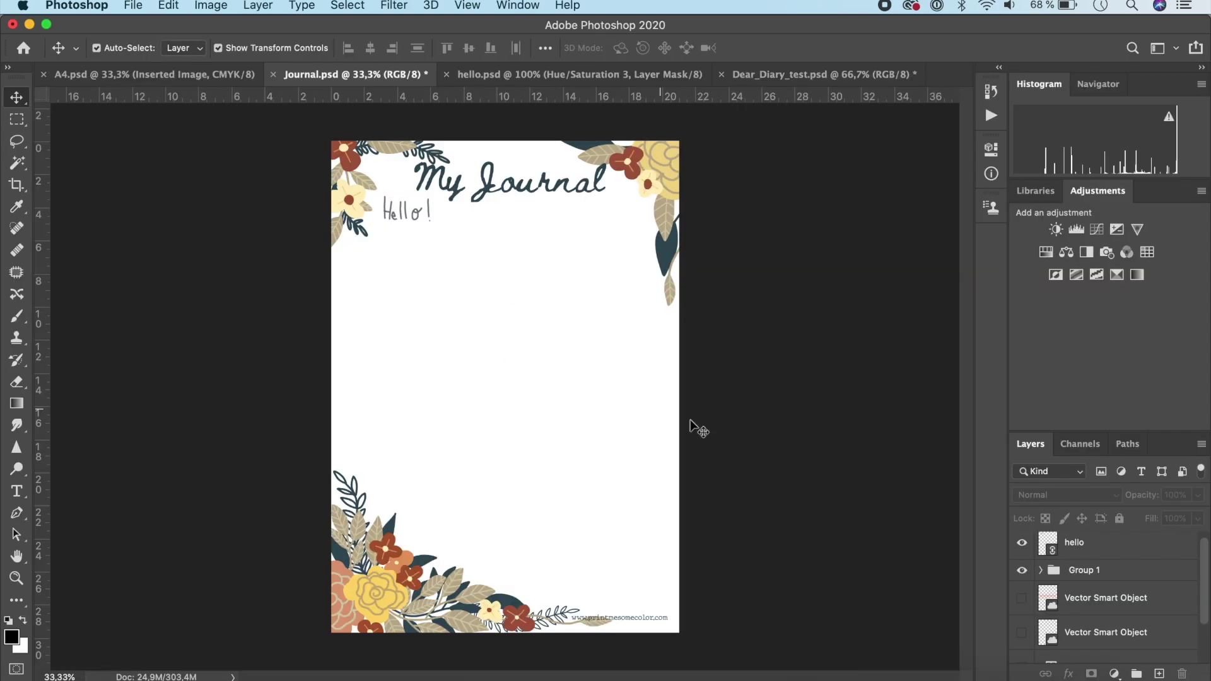
key("super+Tab")
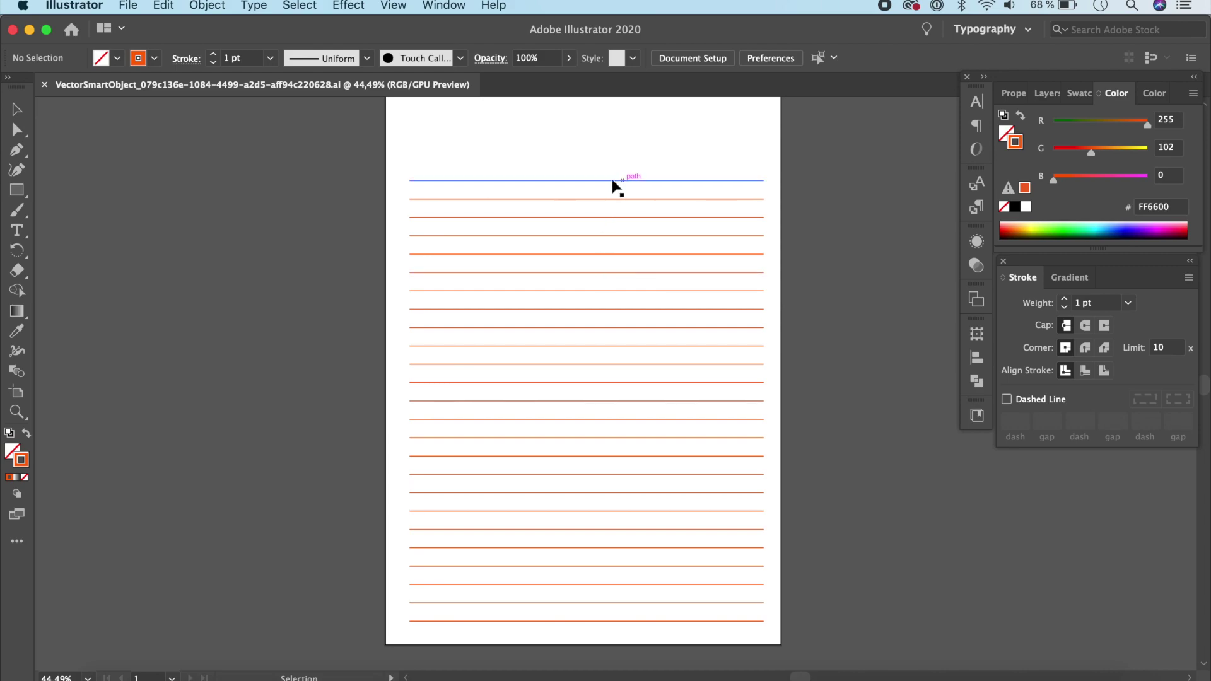
Make the middle block of ruled lines dashed and blue 0023E7.
left_click_drag(400, 235, 777, 512)
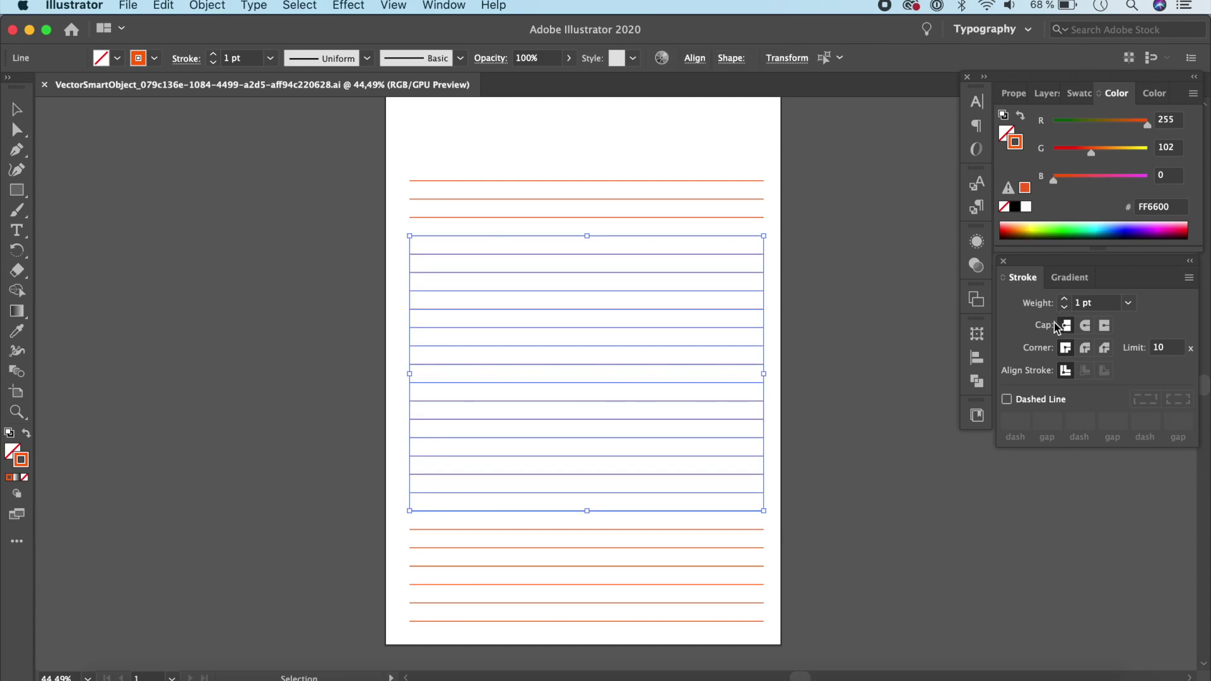
left_click(1006, 399)
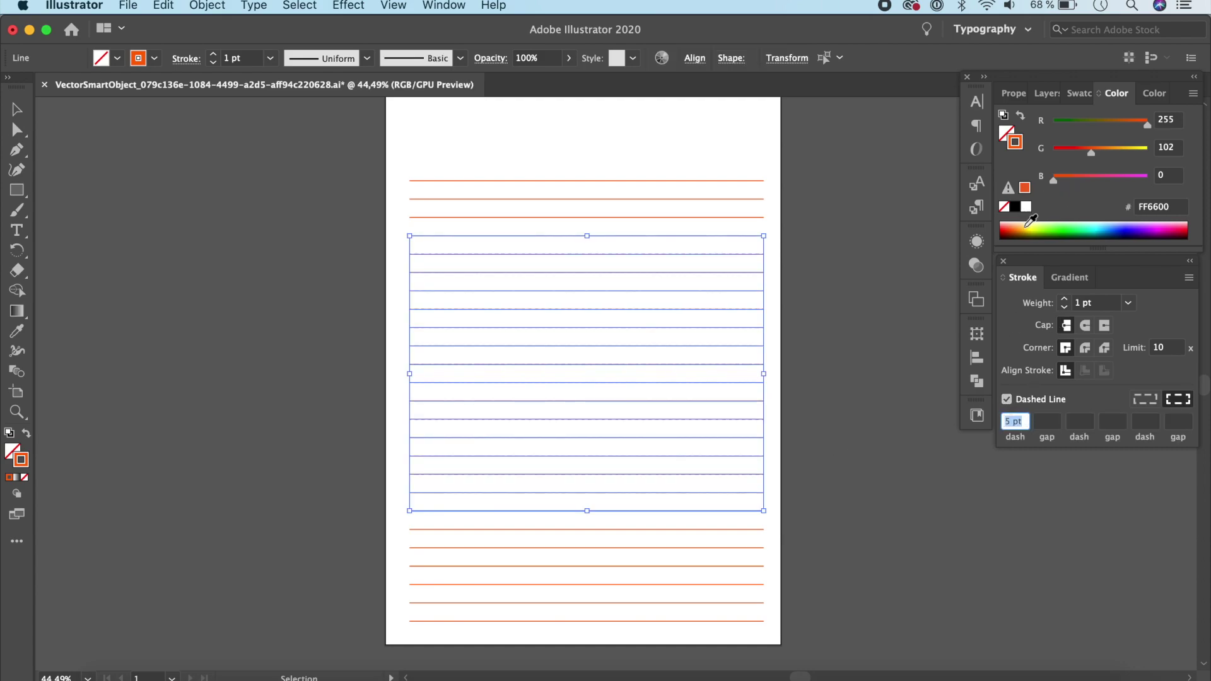
left_click(1124, 228)
left_click(884, 263)
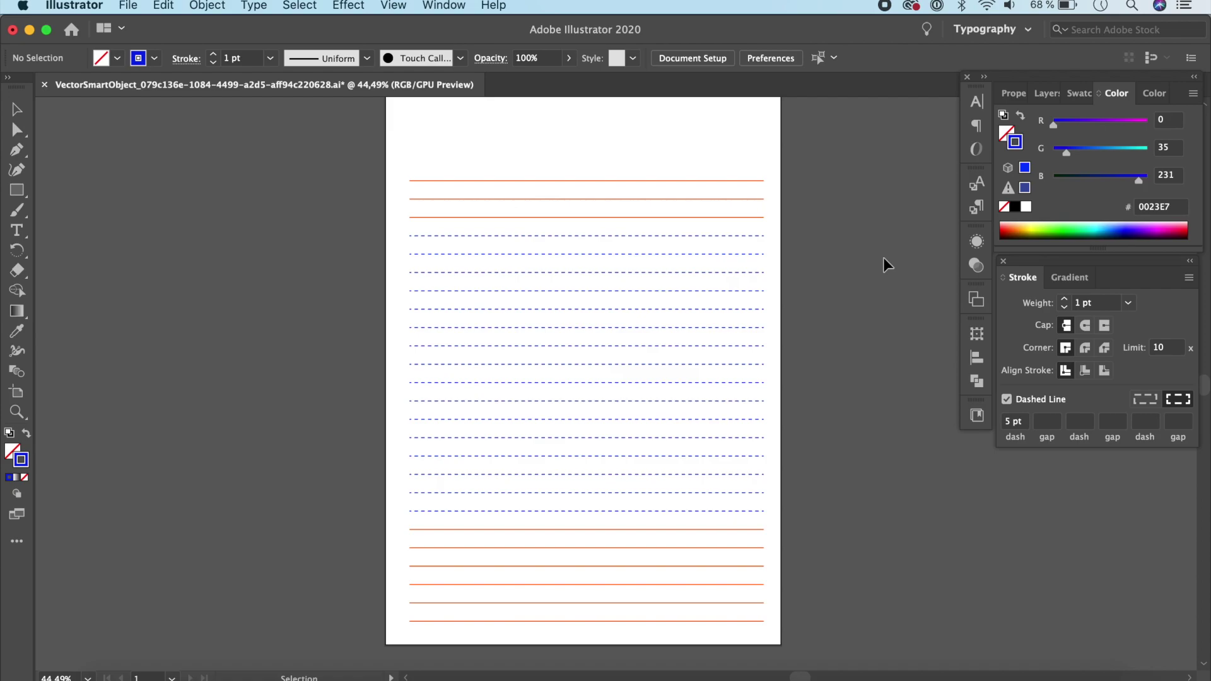
Copy all the ruled lines and switch back to Photoshop.
key("super+a")
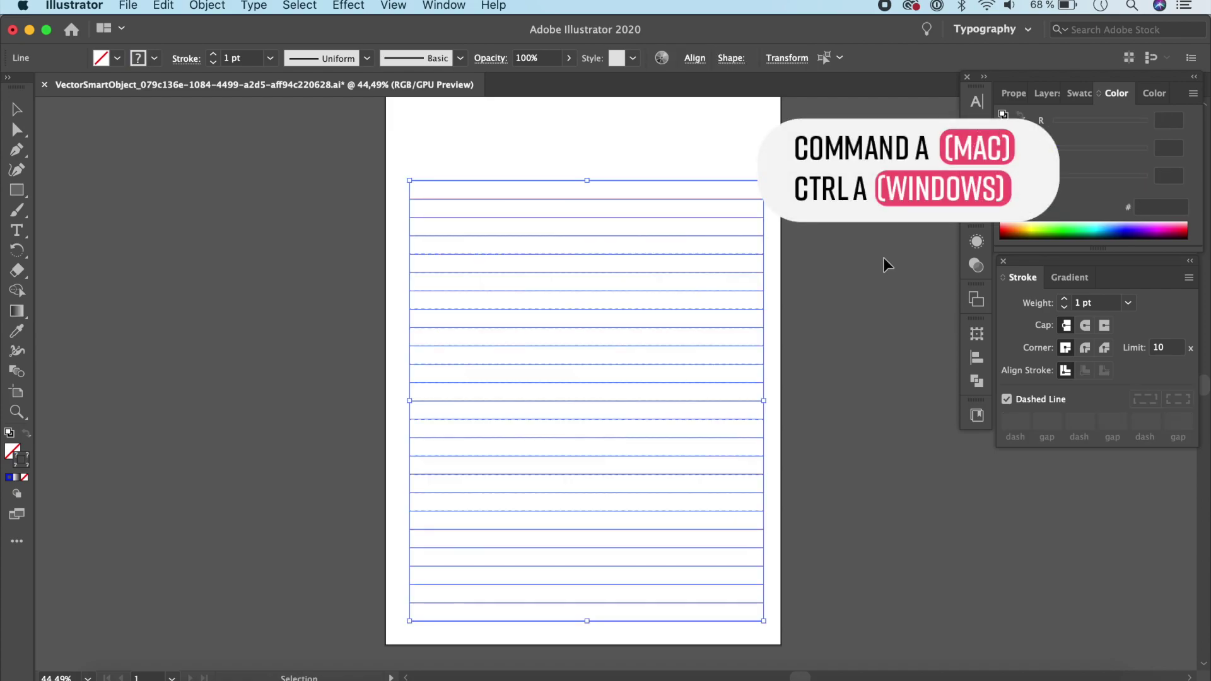
key("super+c")
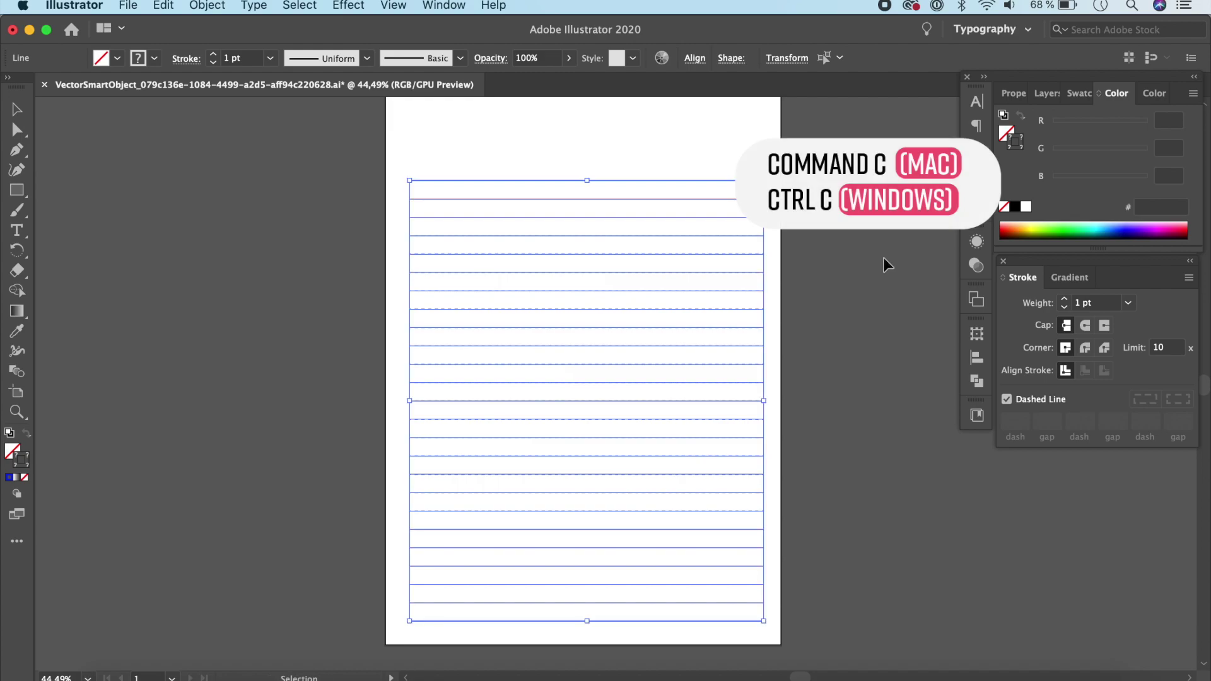
key("super+Tab")
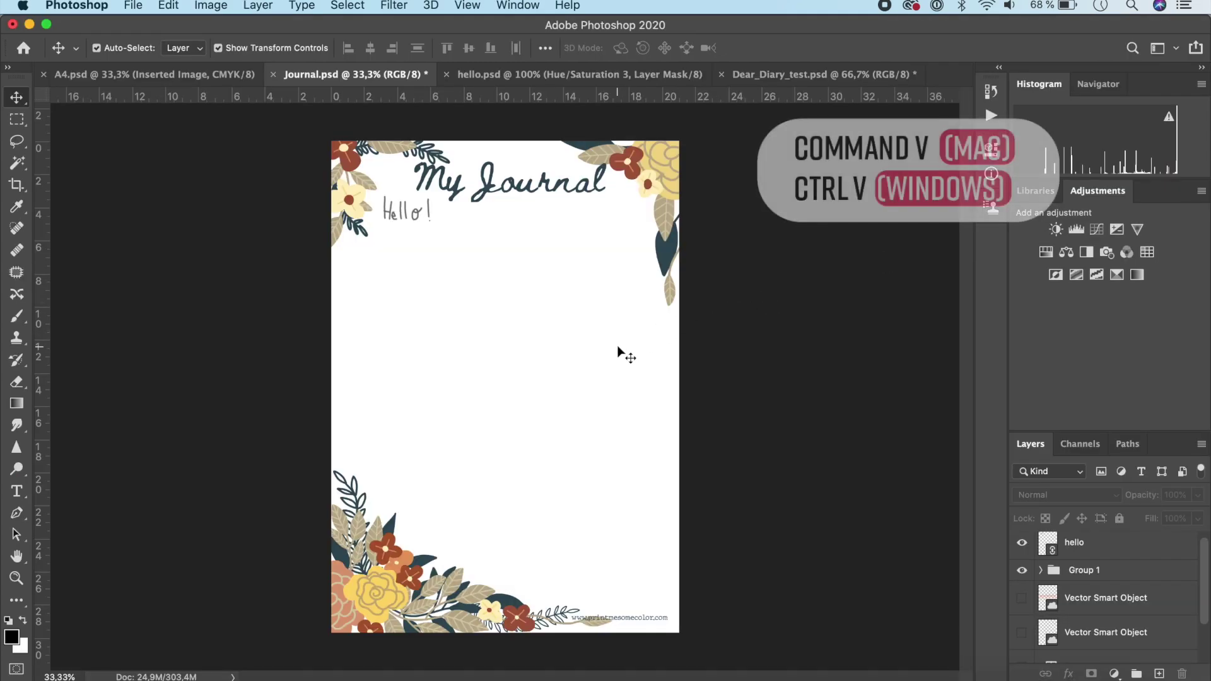
Paste the copied orange-and-blue lines into Journal.psd as a Smart Object.
key("super+v")
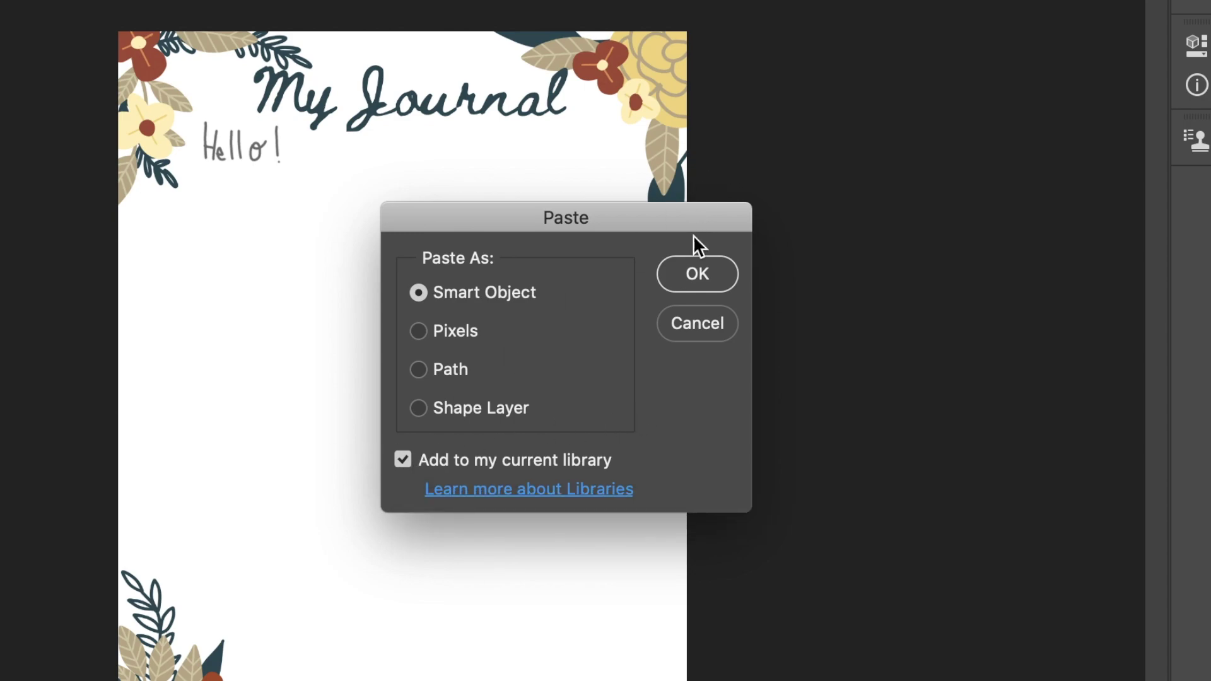
left_click(701, 267)
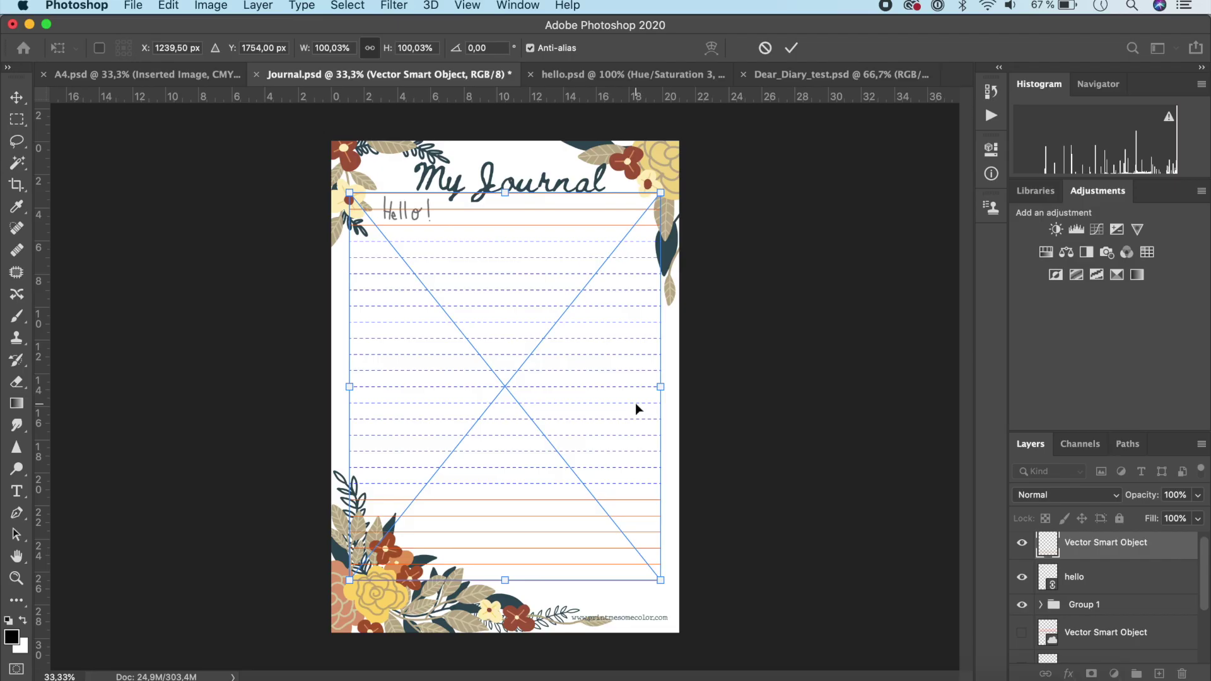
Nudge the ruled lines down and scale them to 103.78%, committing the placement.
left_click_drag(634, 408, 635, 431)
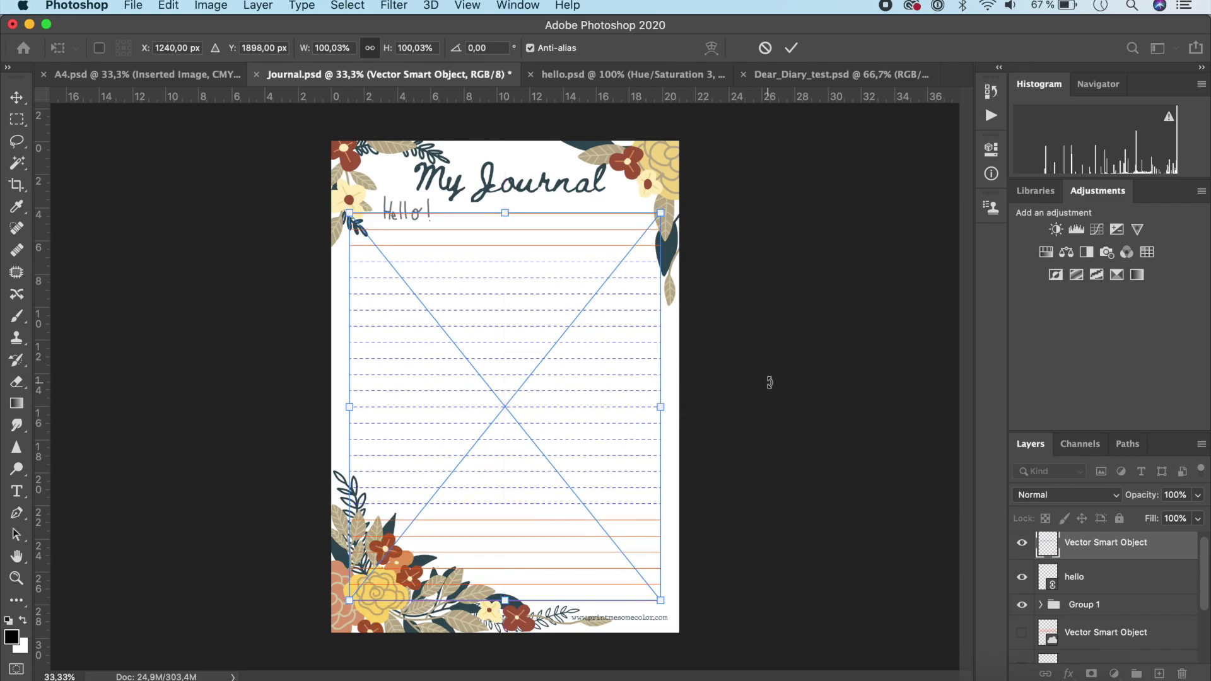
left_click_drag(661, 213, 672, 198)
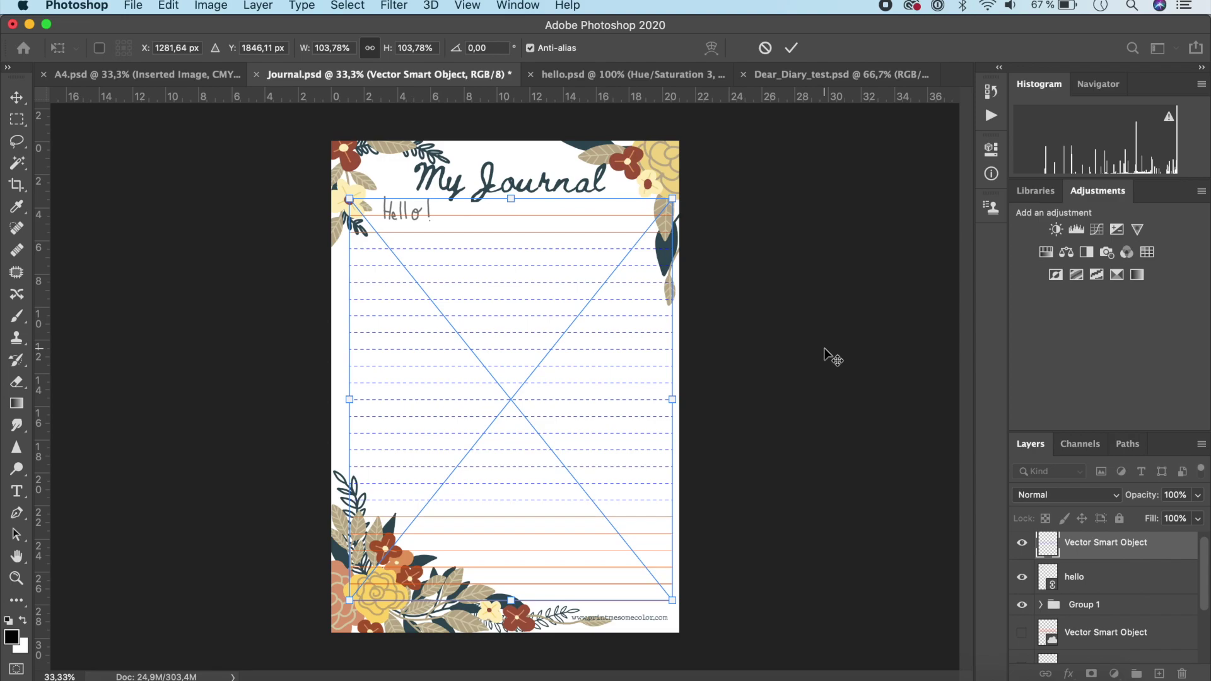
key("Return")
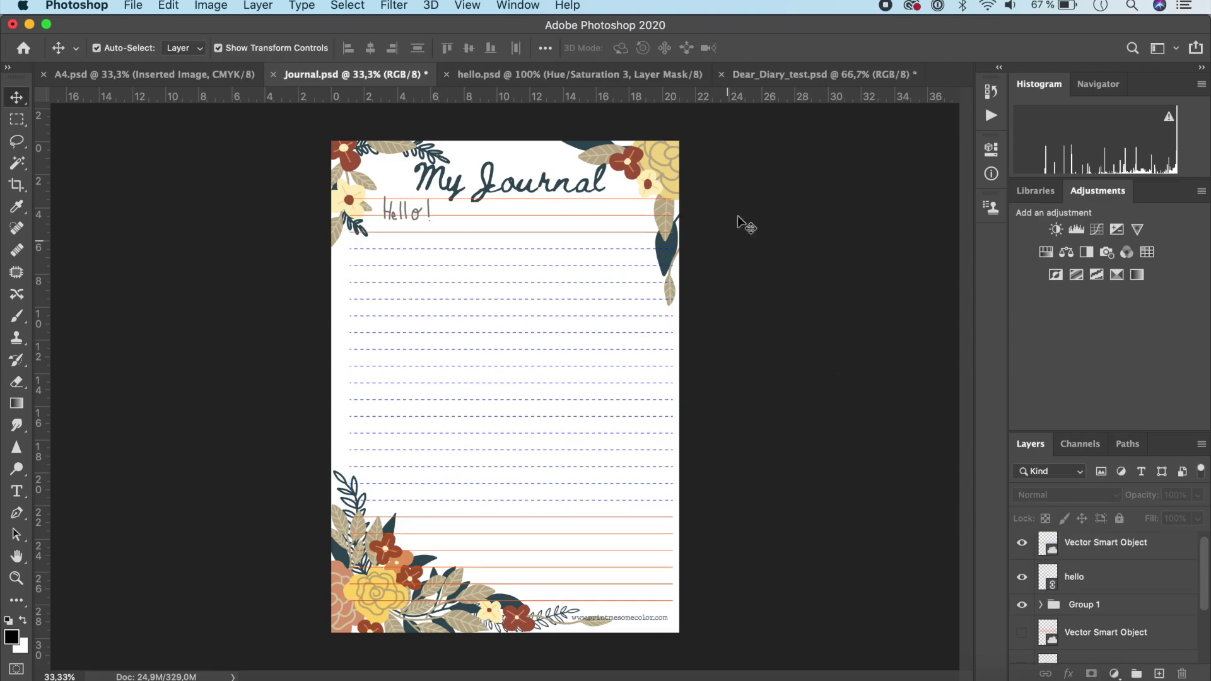
Move the Vector Smart Object lines layer below Group 1 so the florals sit on top.
scroll(763, 237, "up", 3)
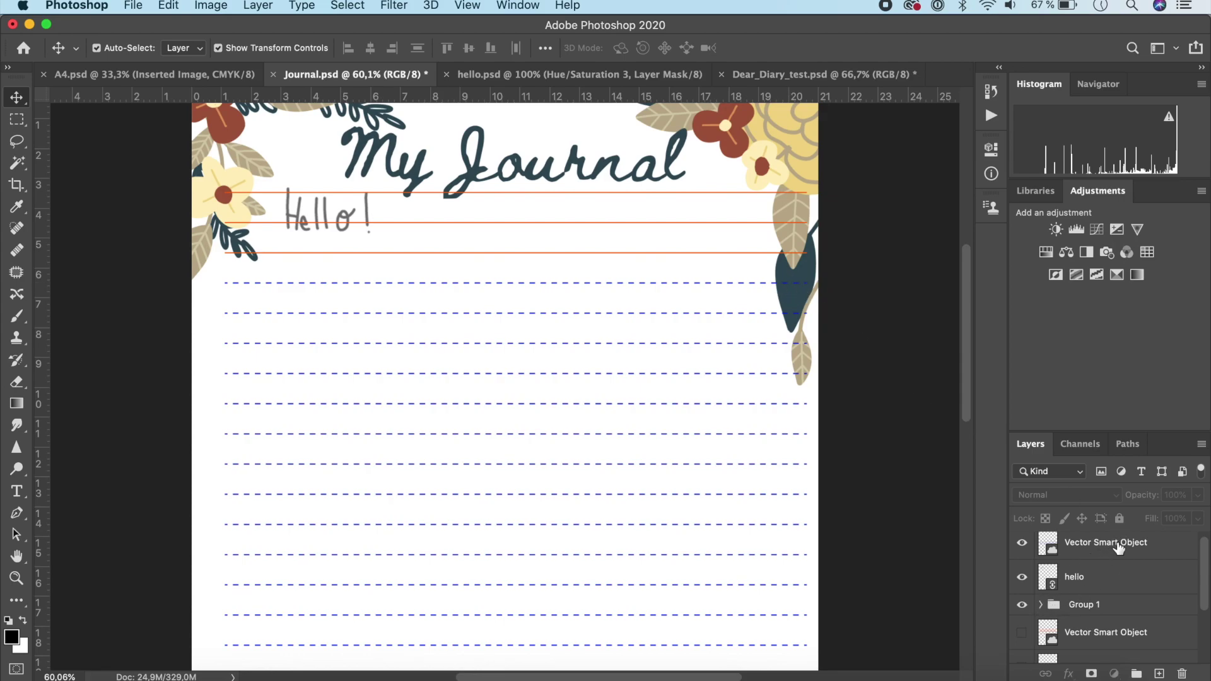
left_click_drag(1117, 547, 1125, 613)
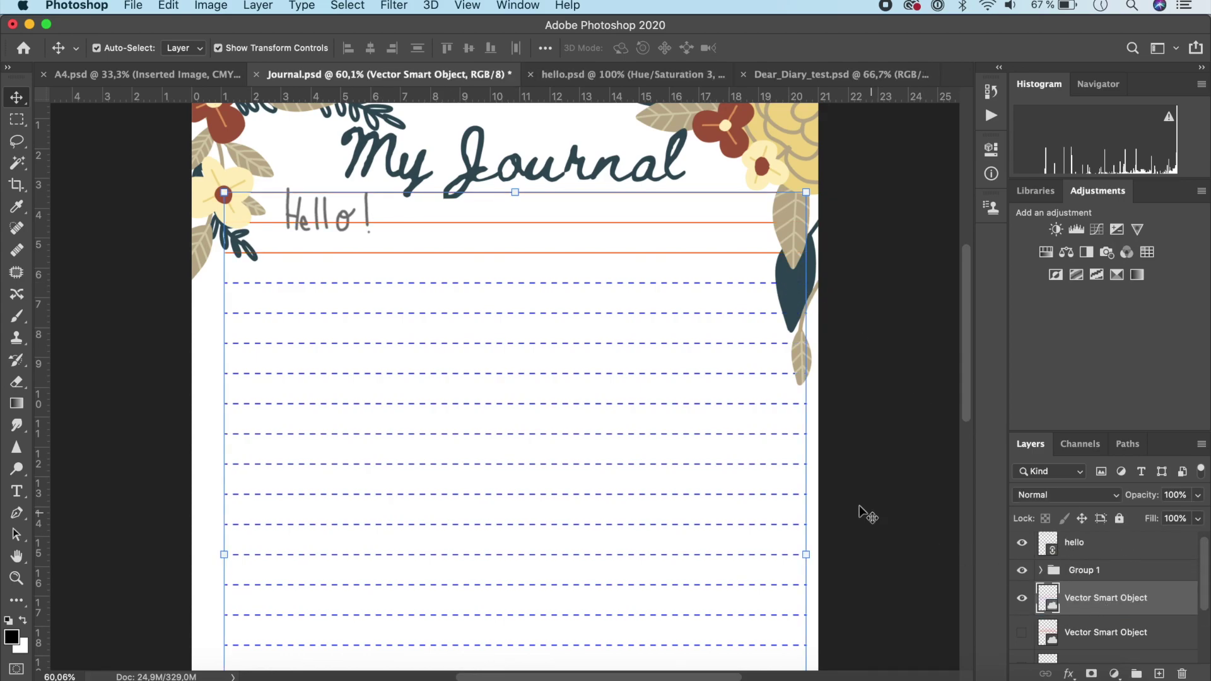
scroll(794, 357, "down", 3)
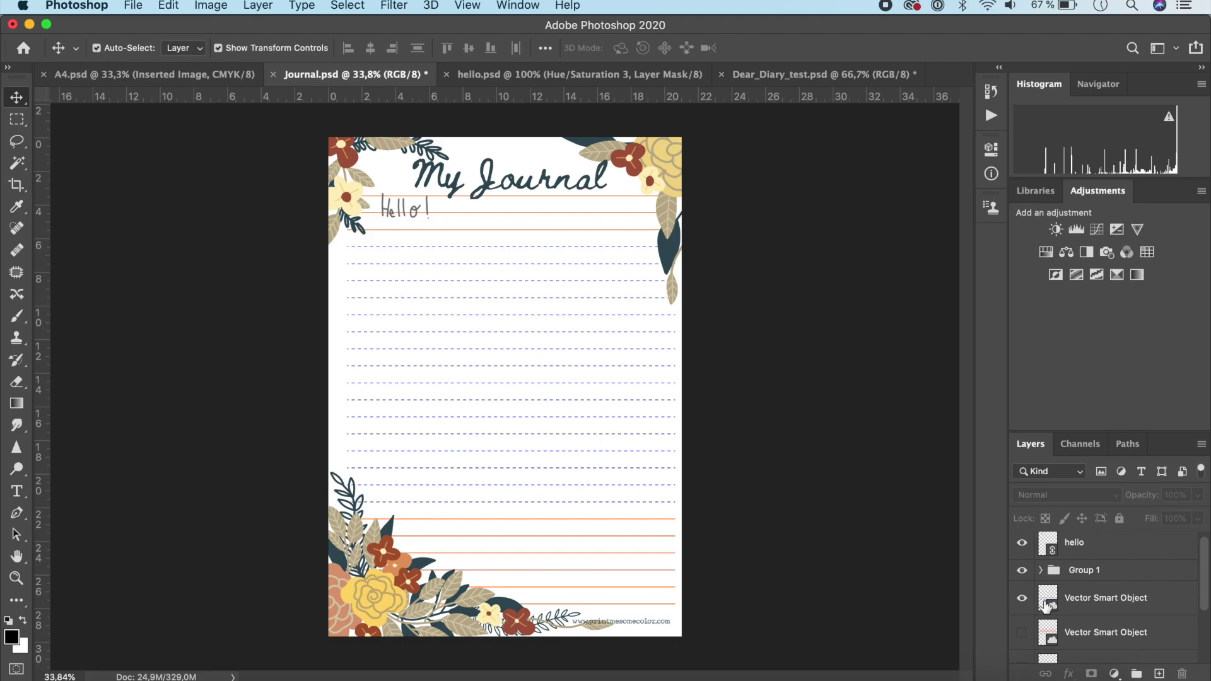
Open the lines smart object in Illustrator and close the earlier lined document, saving its changes.
double_click(1047, 604)
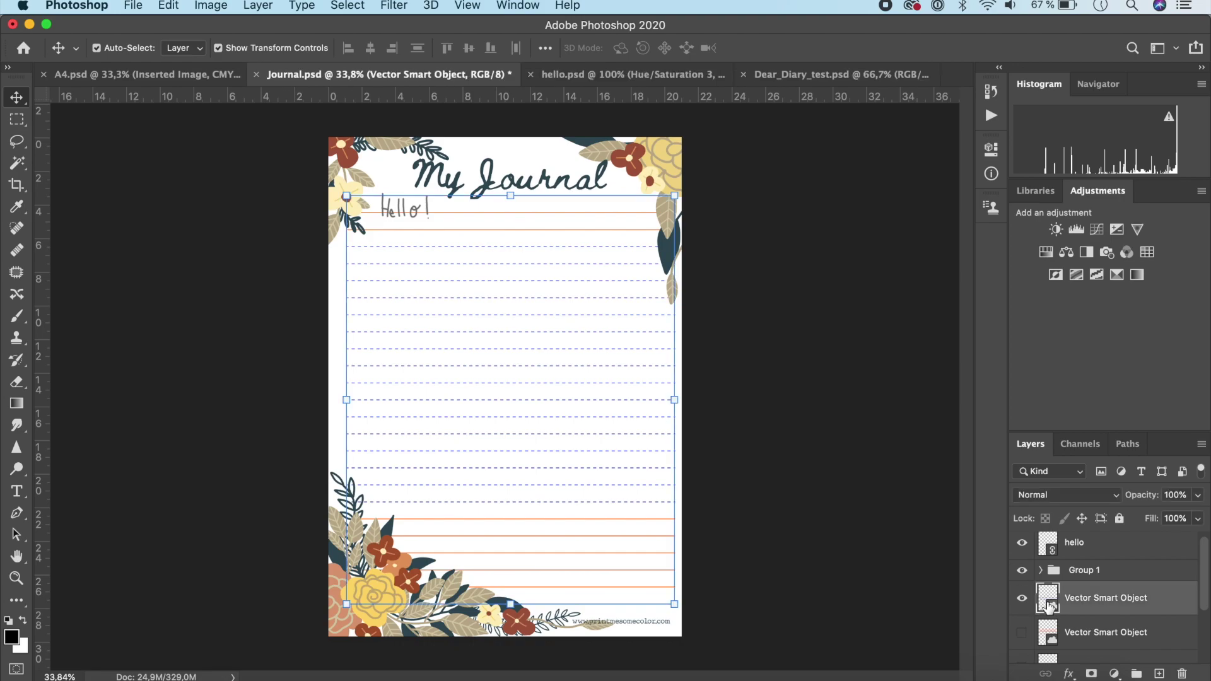
scroll(870, 387, "down", 3)
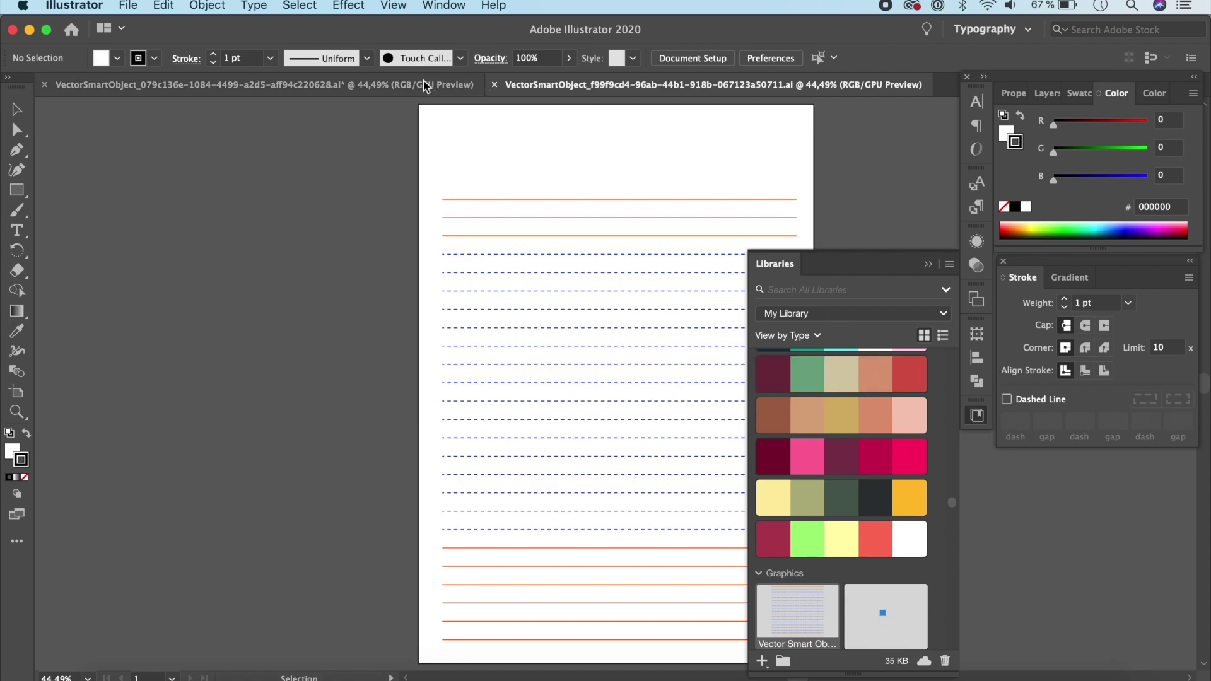
left_click(44, 85)
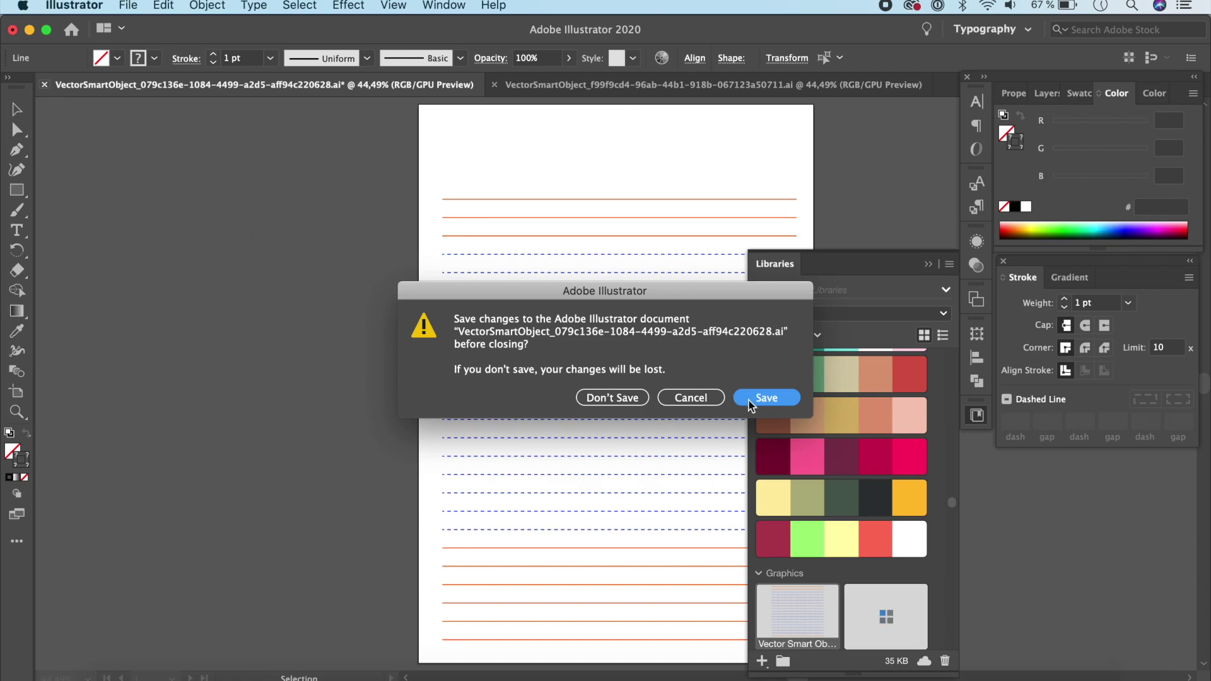
left_click(773, 396)
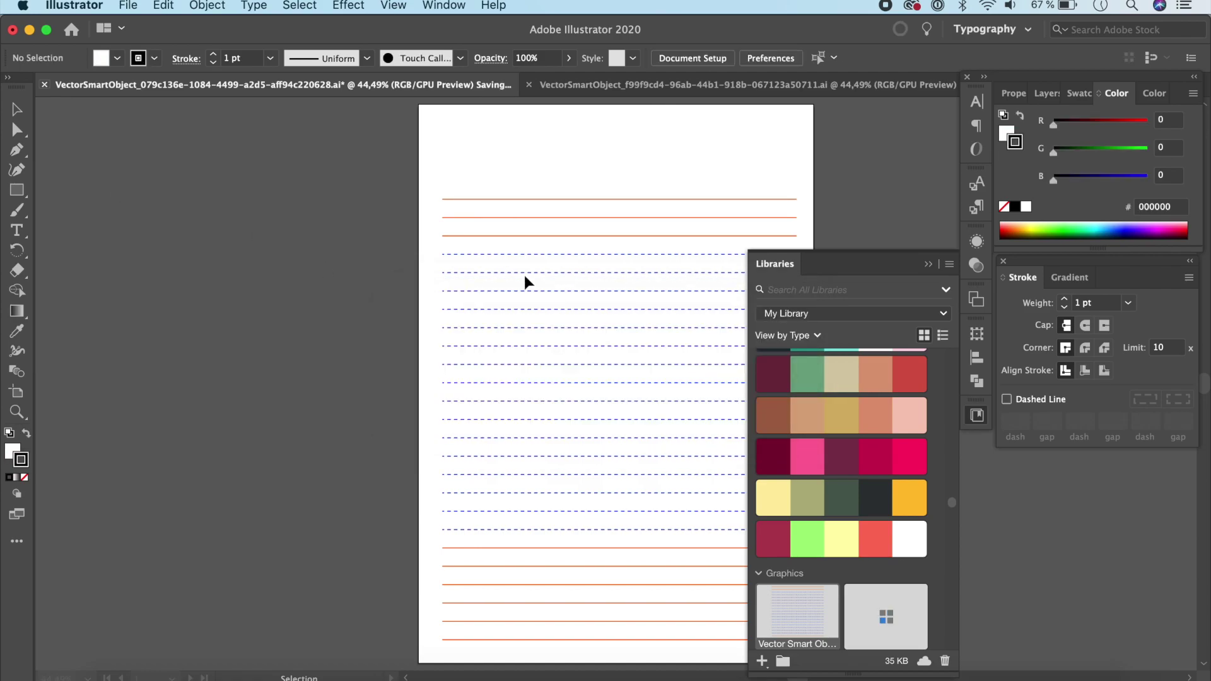
Recolour a middle dashed line with the peach DF9676 swatch, save, and return to Photoshop.
left_click(651, 363)
left_click(874, 413)
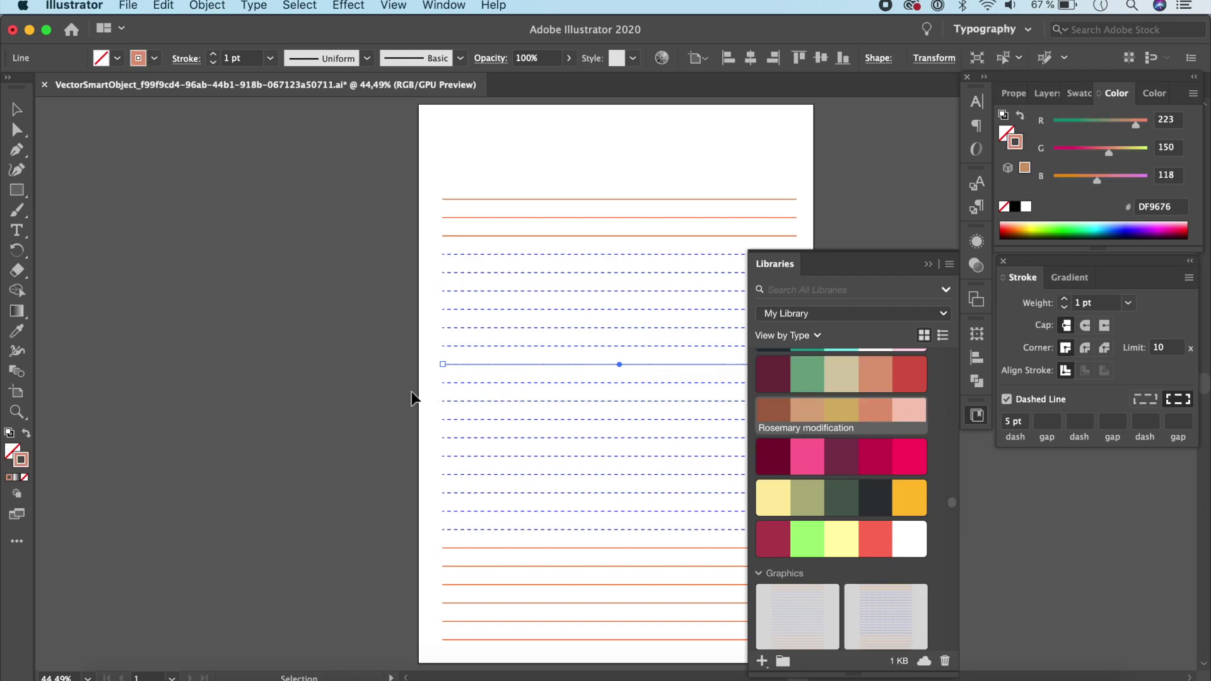
left_click(375, 402)
key("a")
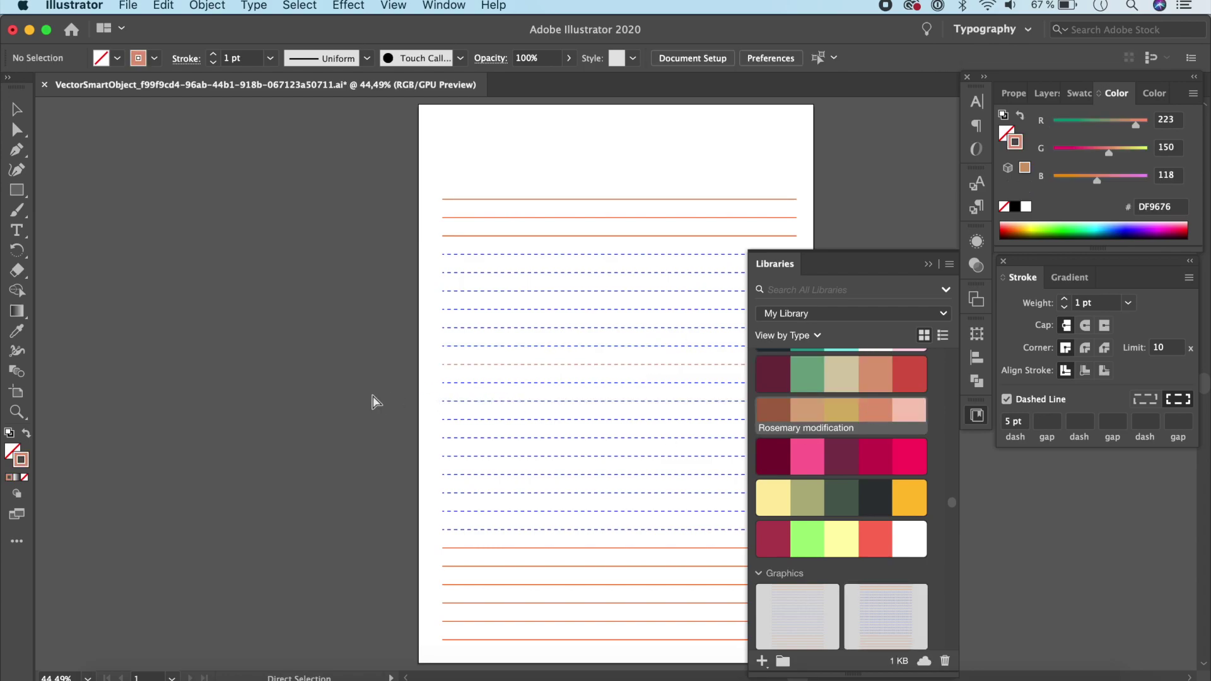
key("super+s")
key("super+Tab")
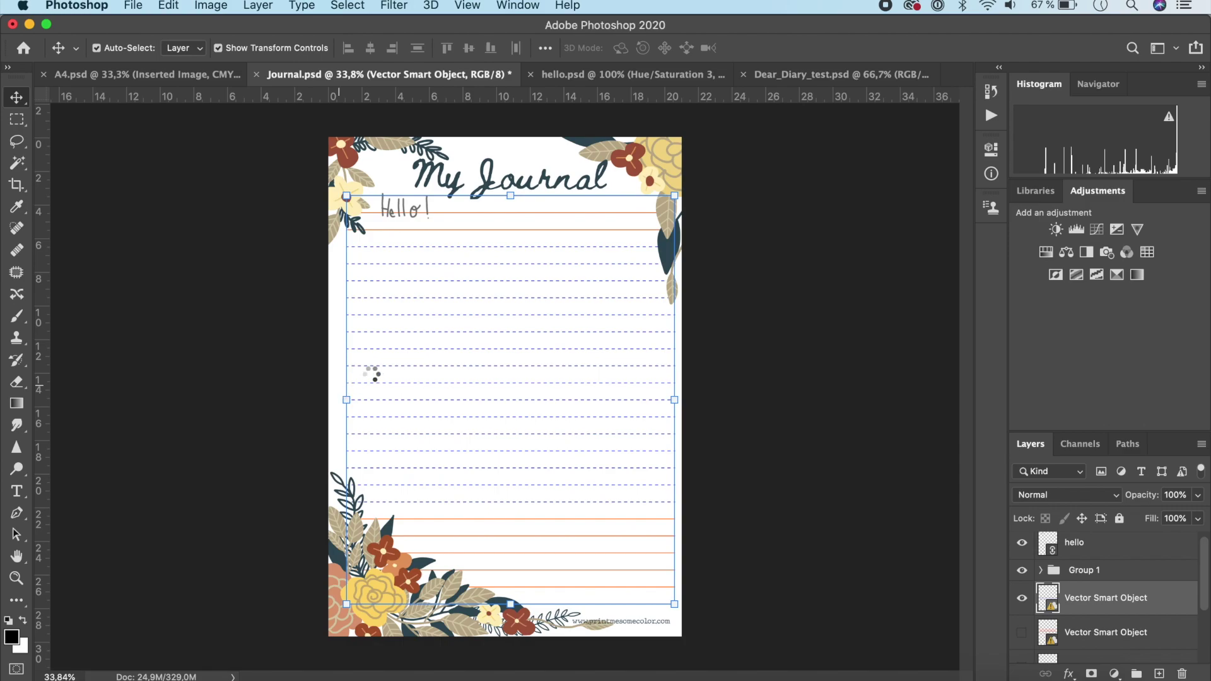
left_click(784, 444)
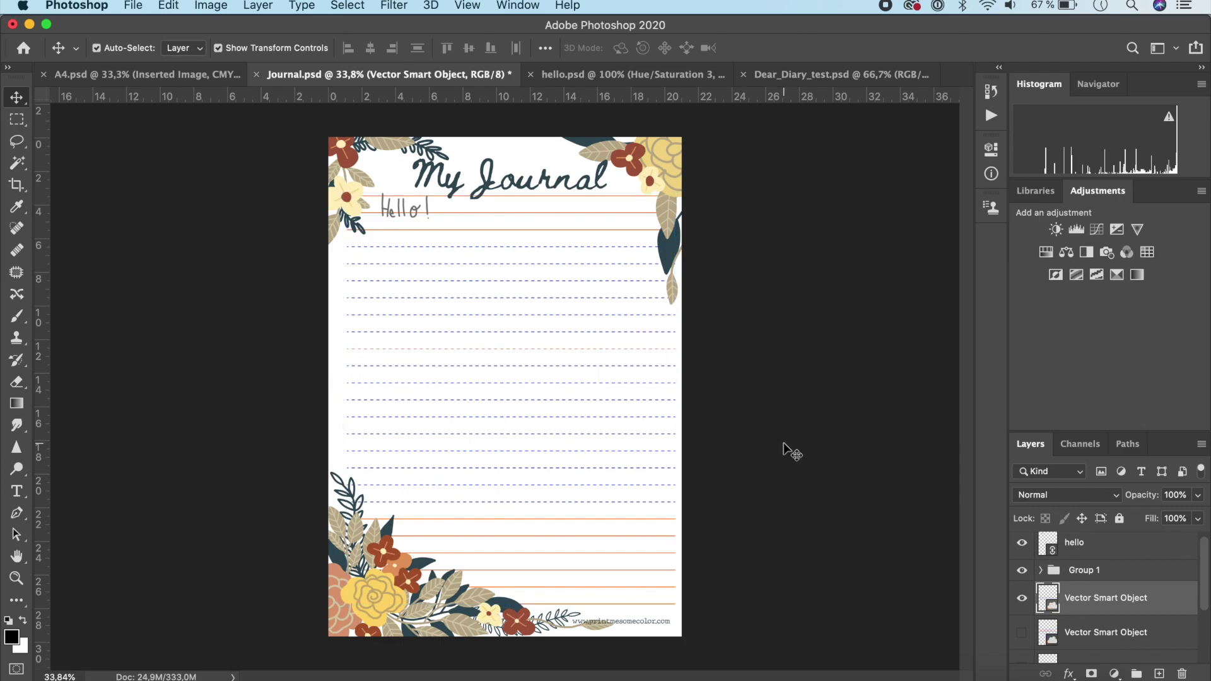